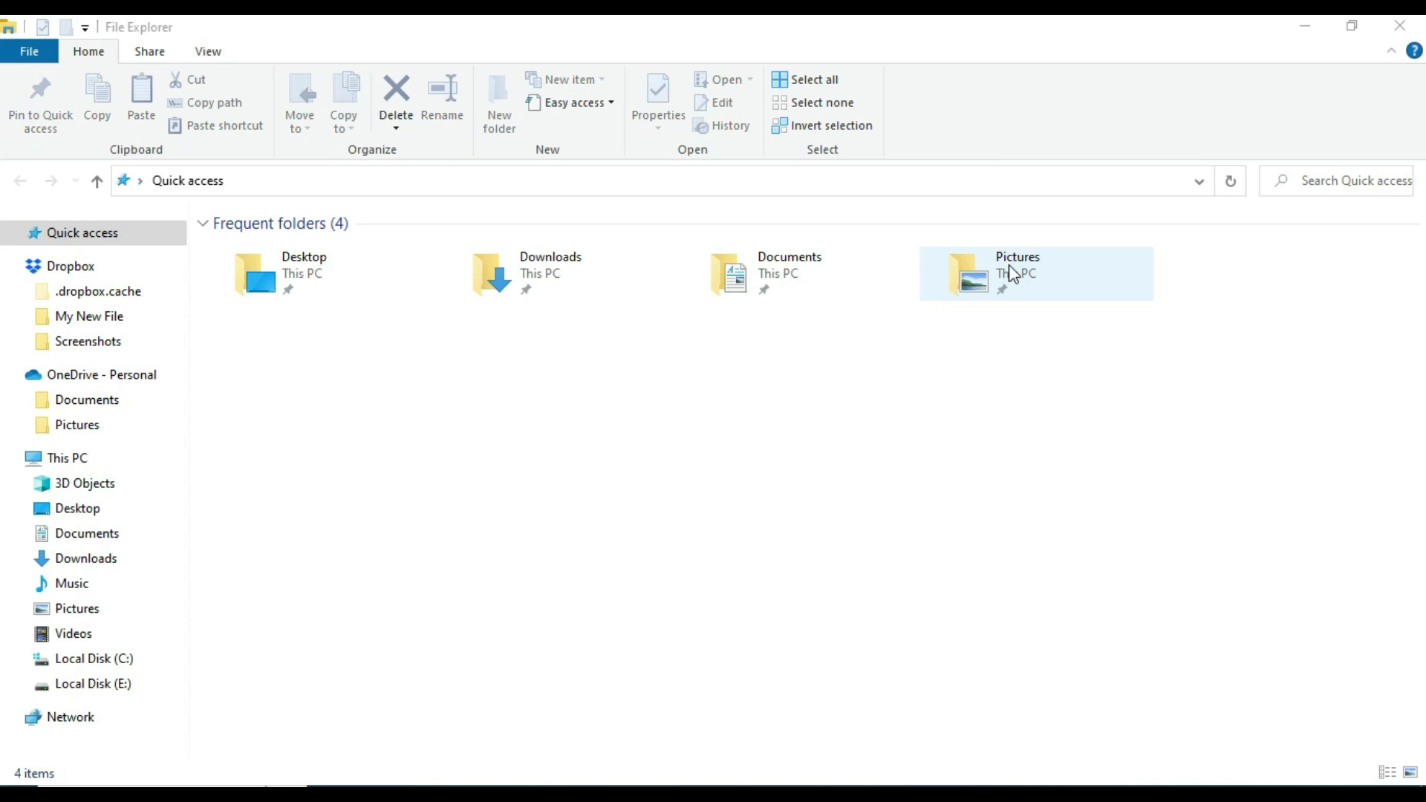
- Launch Excel through the Windows Run dialog with the command excel
click(891, 477)
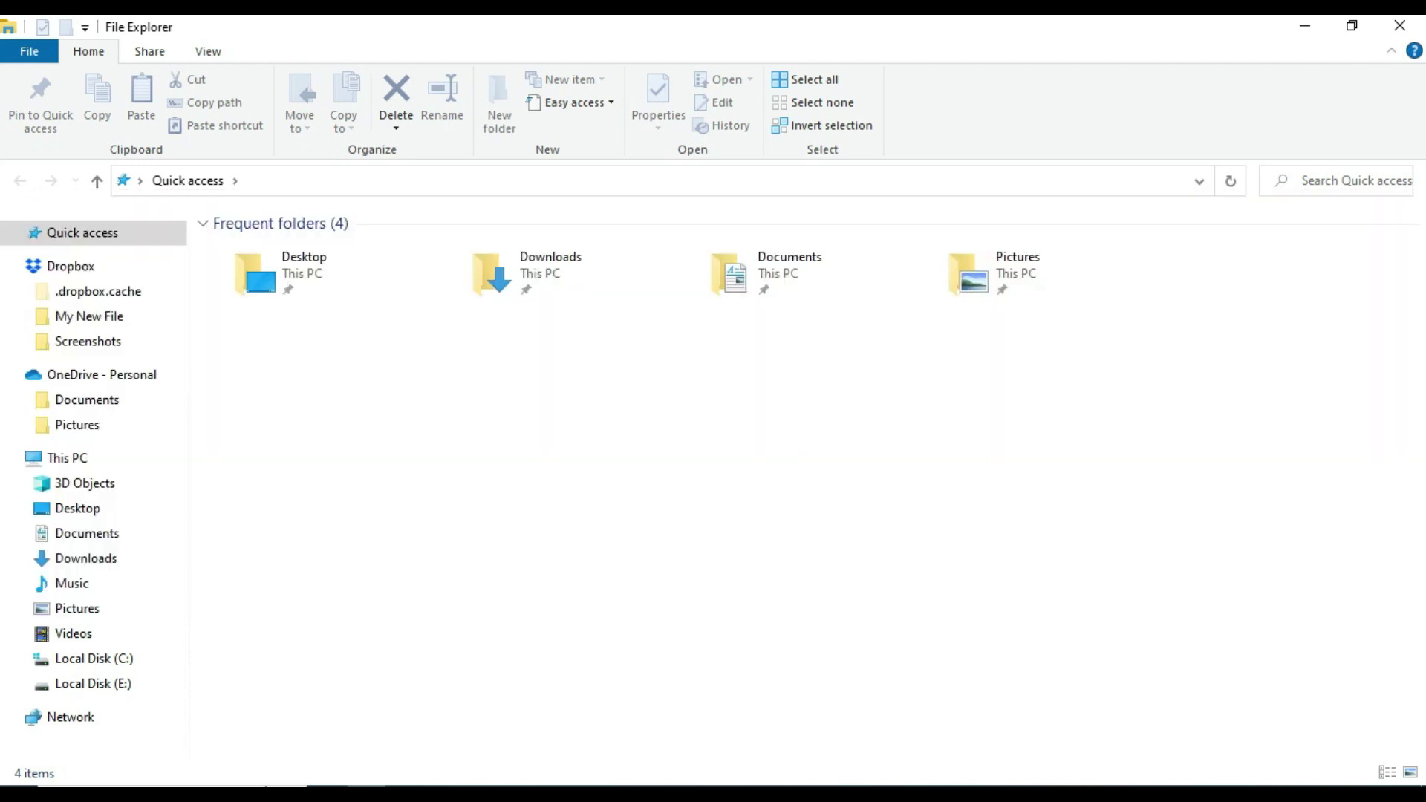
key(super+r)
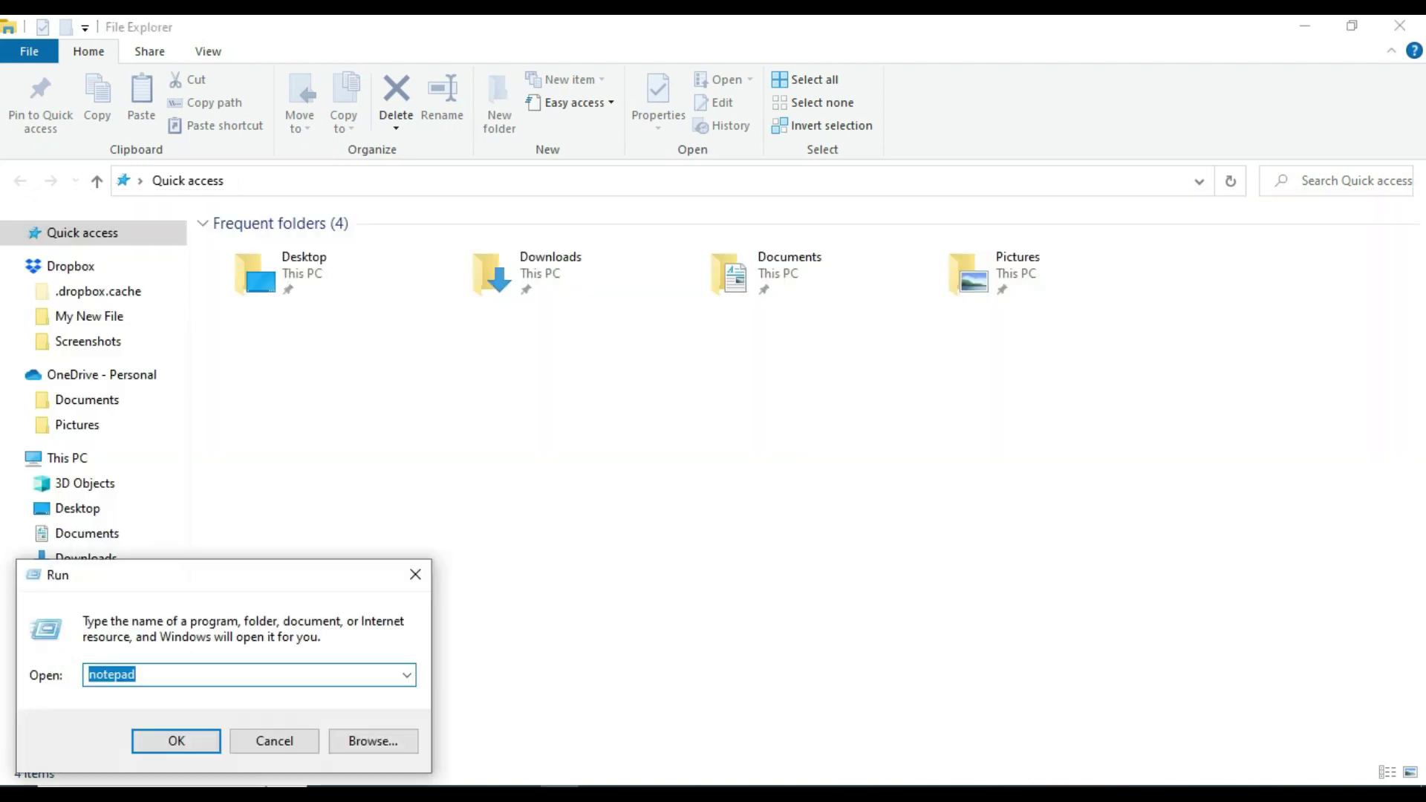
text(ex)
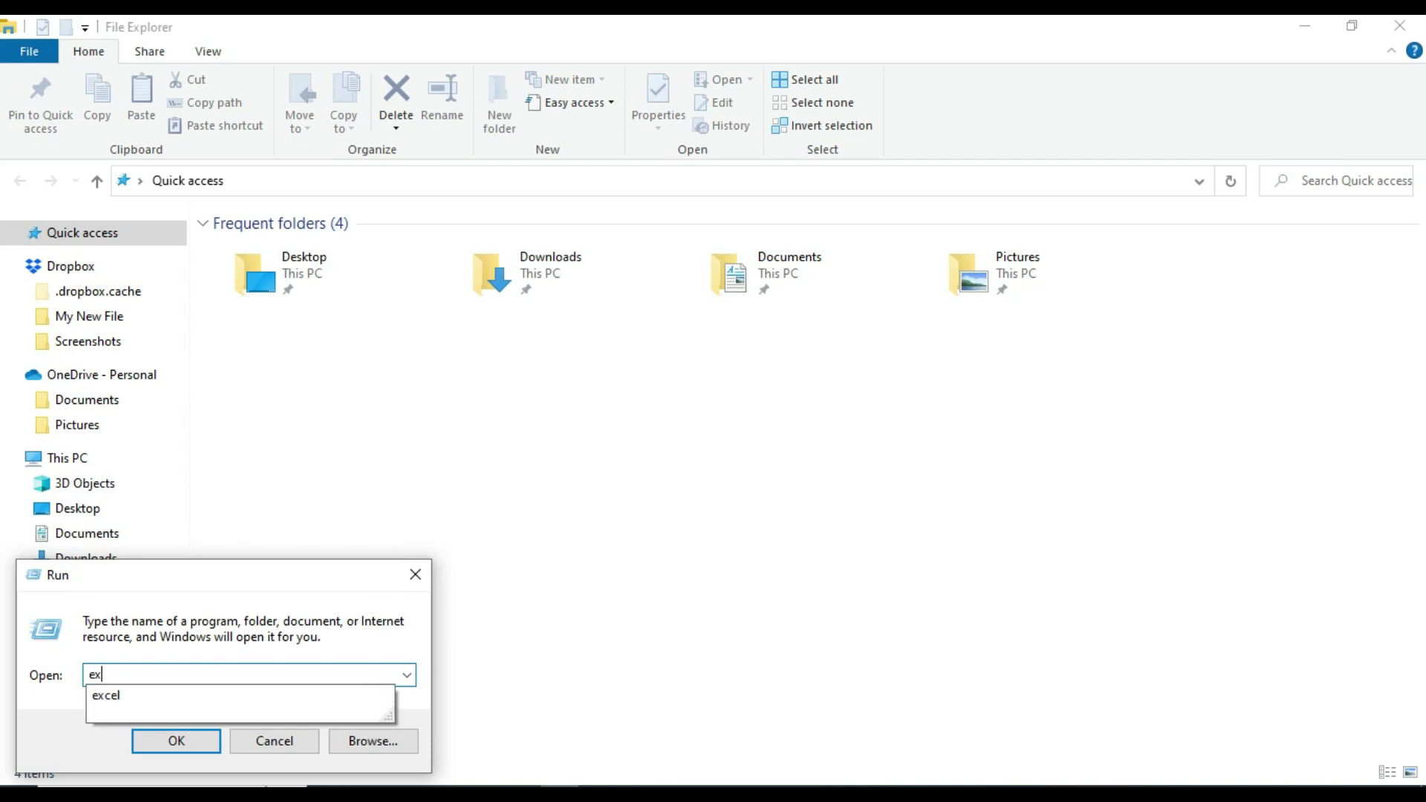
key(Down)
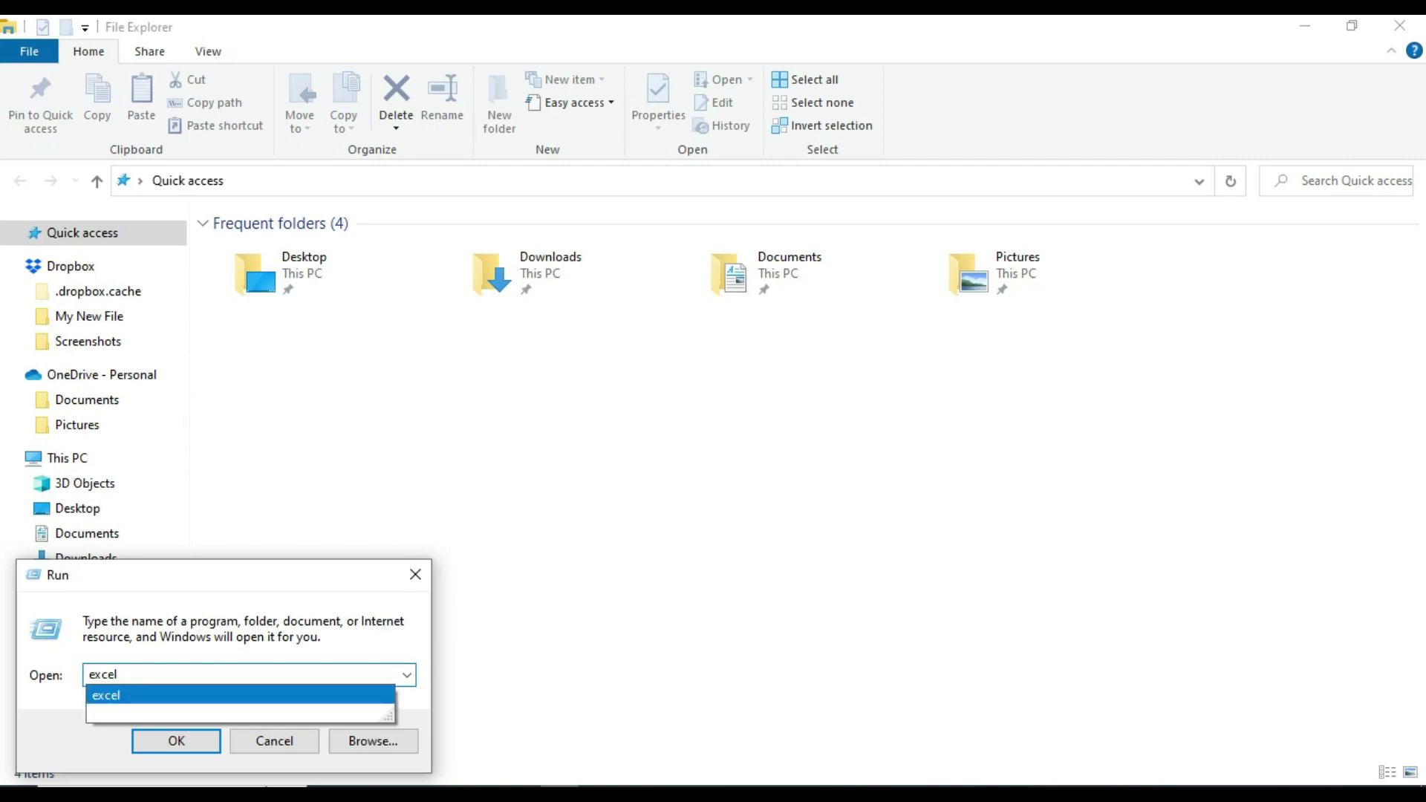
key(Return)
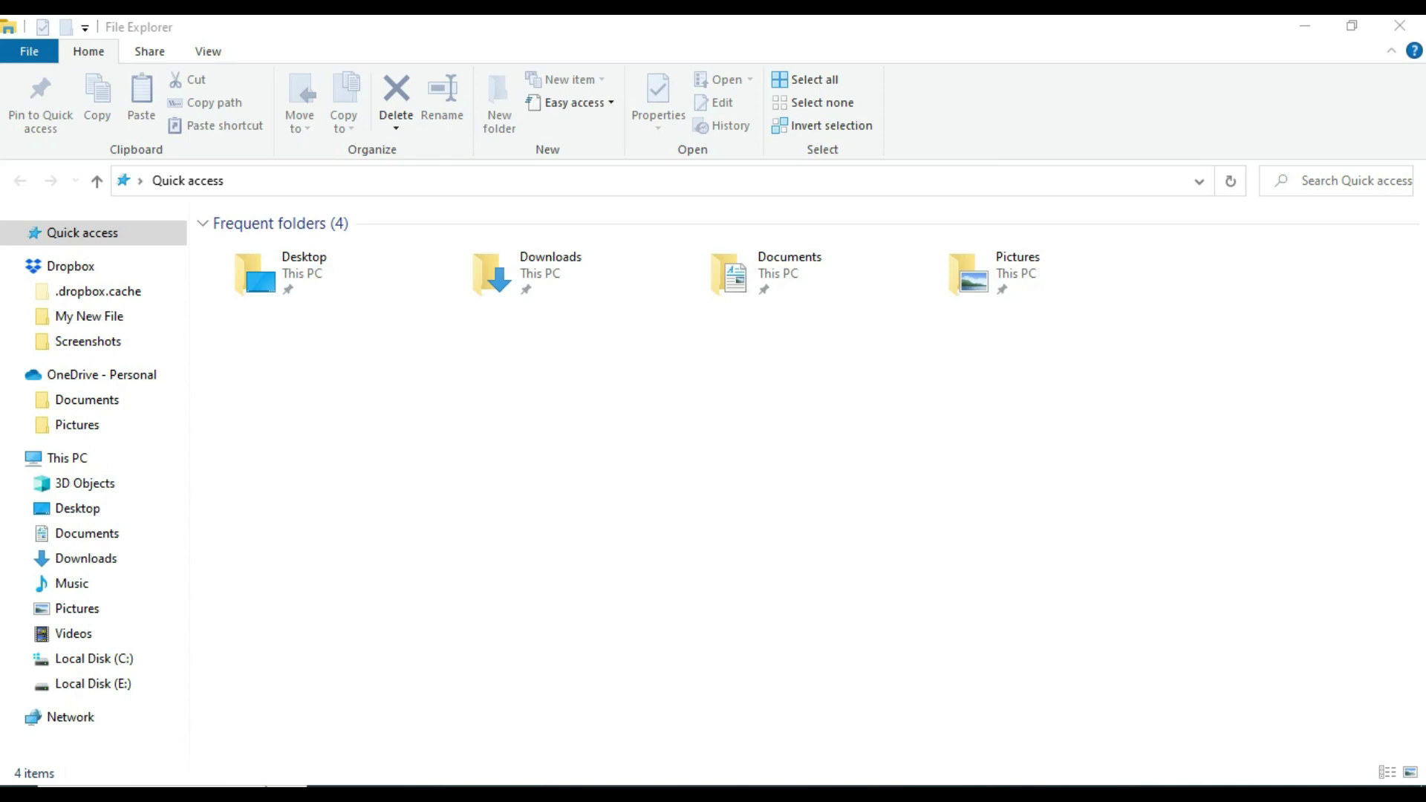
- Start Excel from the Windows Start menu and create a blank workbook
click(18, 793)
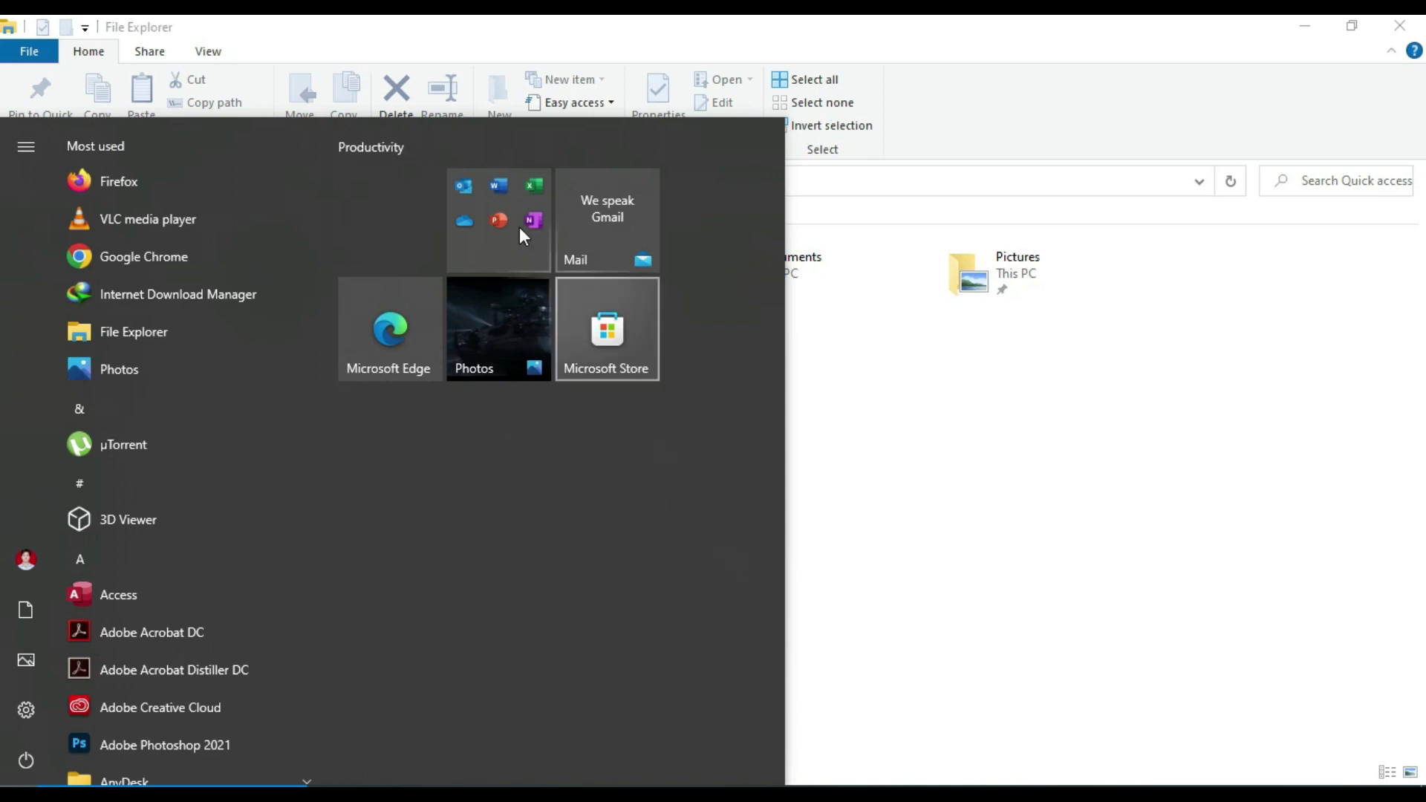
click(534, 186)
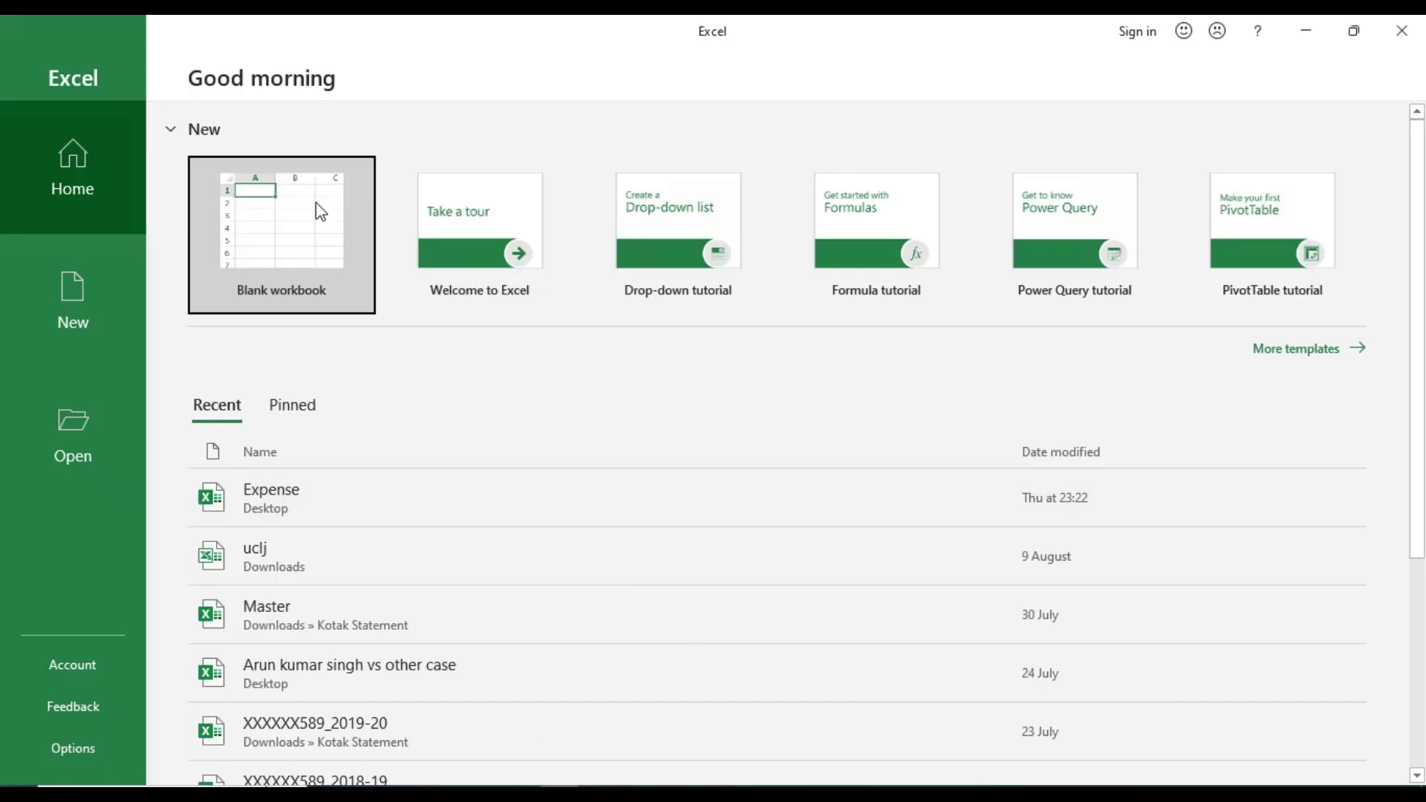
click(290, 239)
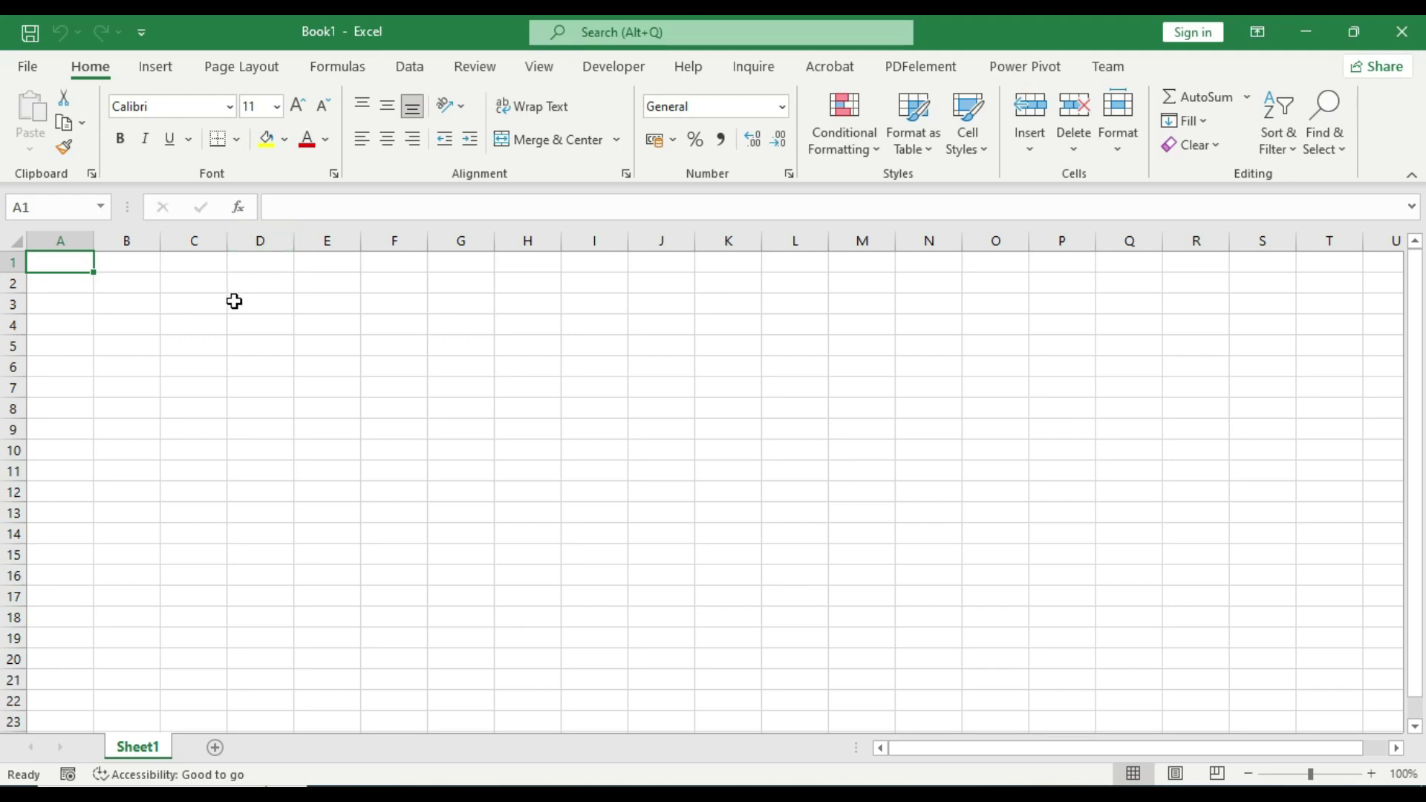
- Enter the sample text dkfjkdfjd in cell A1 and dfdf in cell D3
text(dkfjkdfjd)
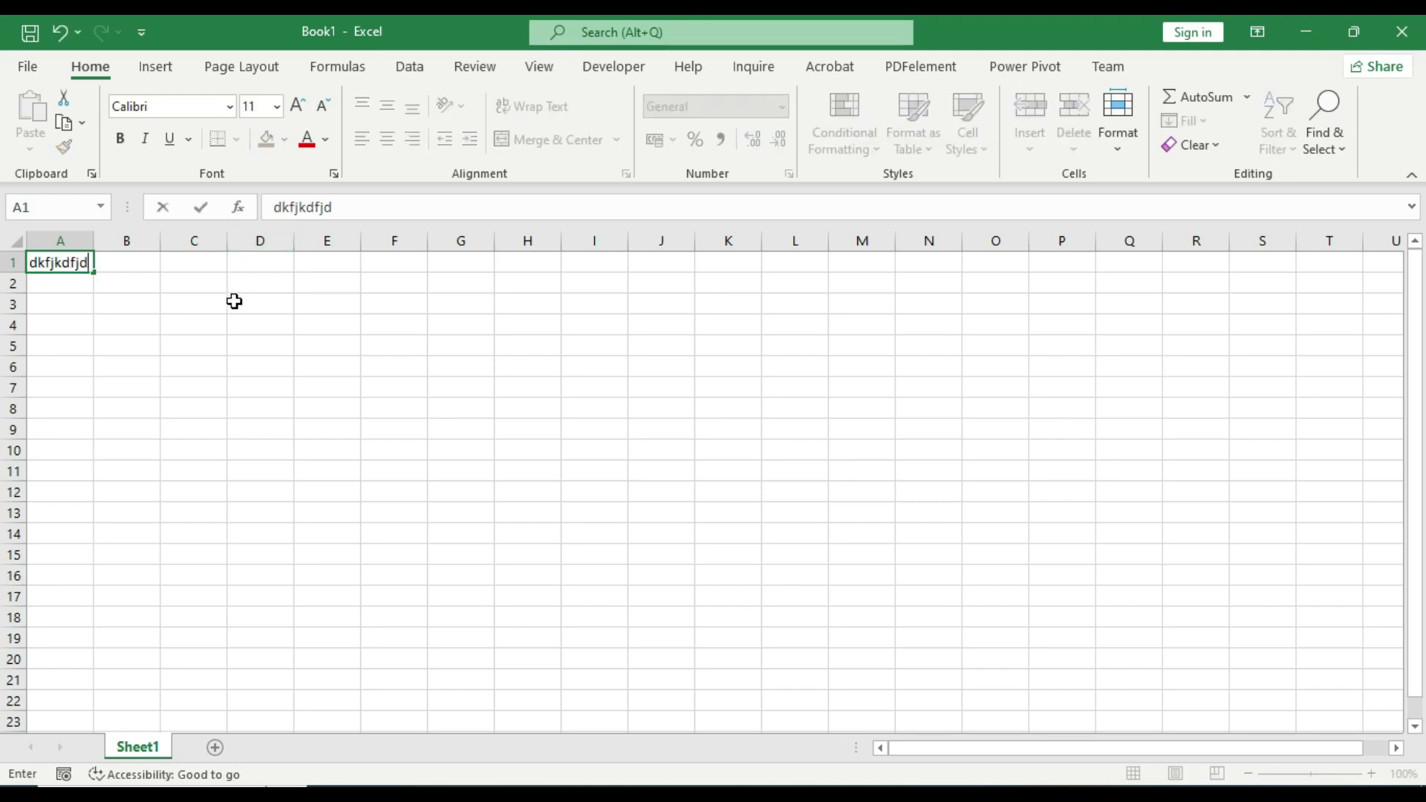
key(Return)
click(240, 306)
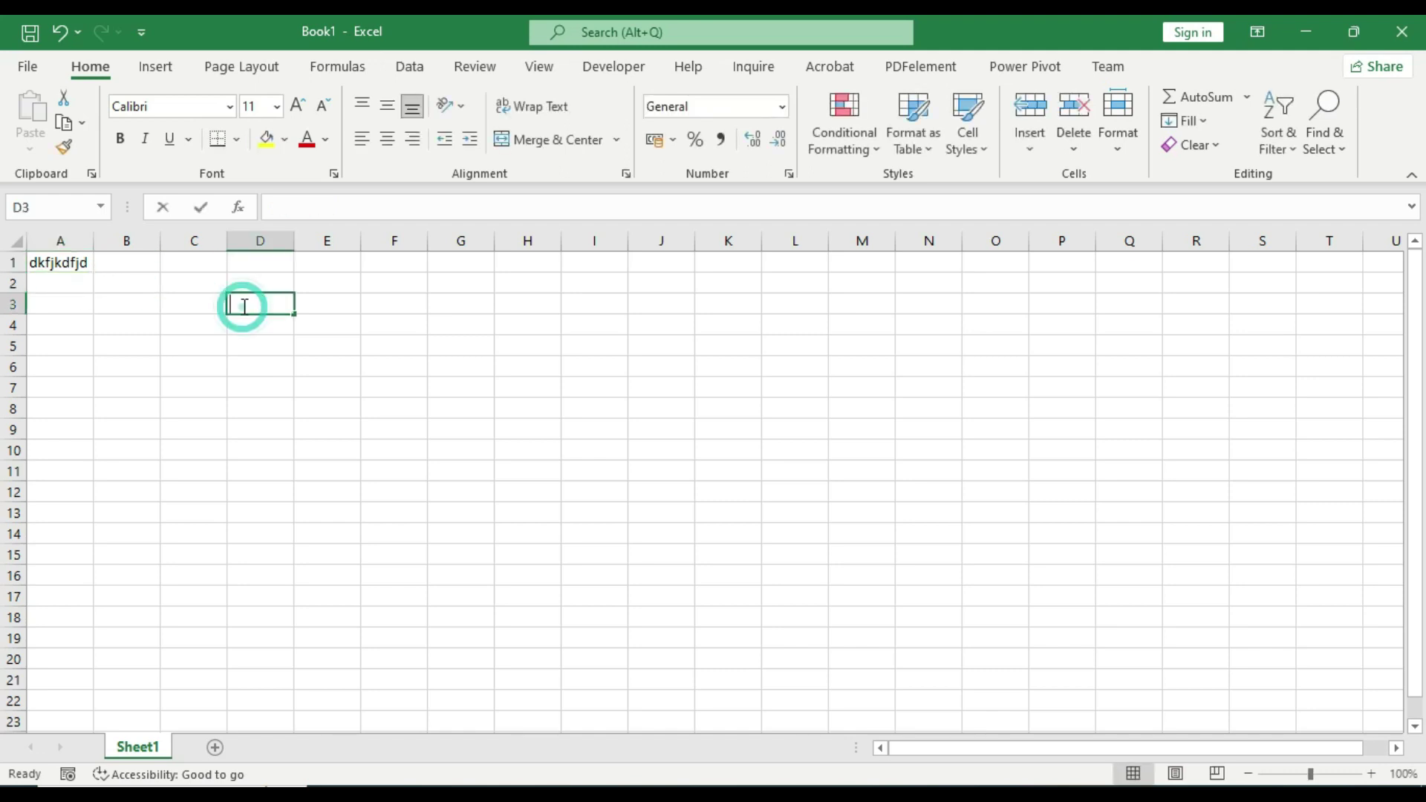
text(dfdf)
key(Return)
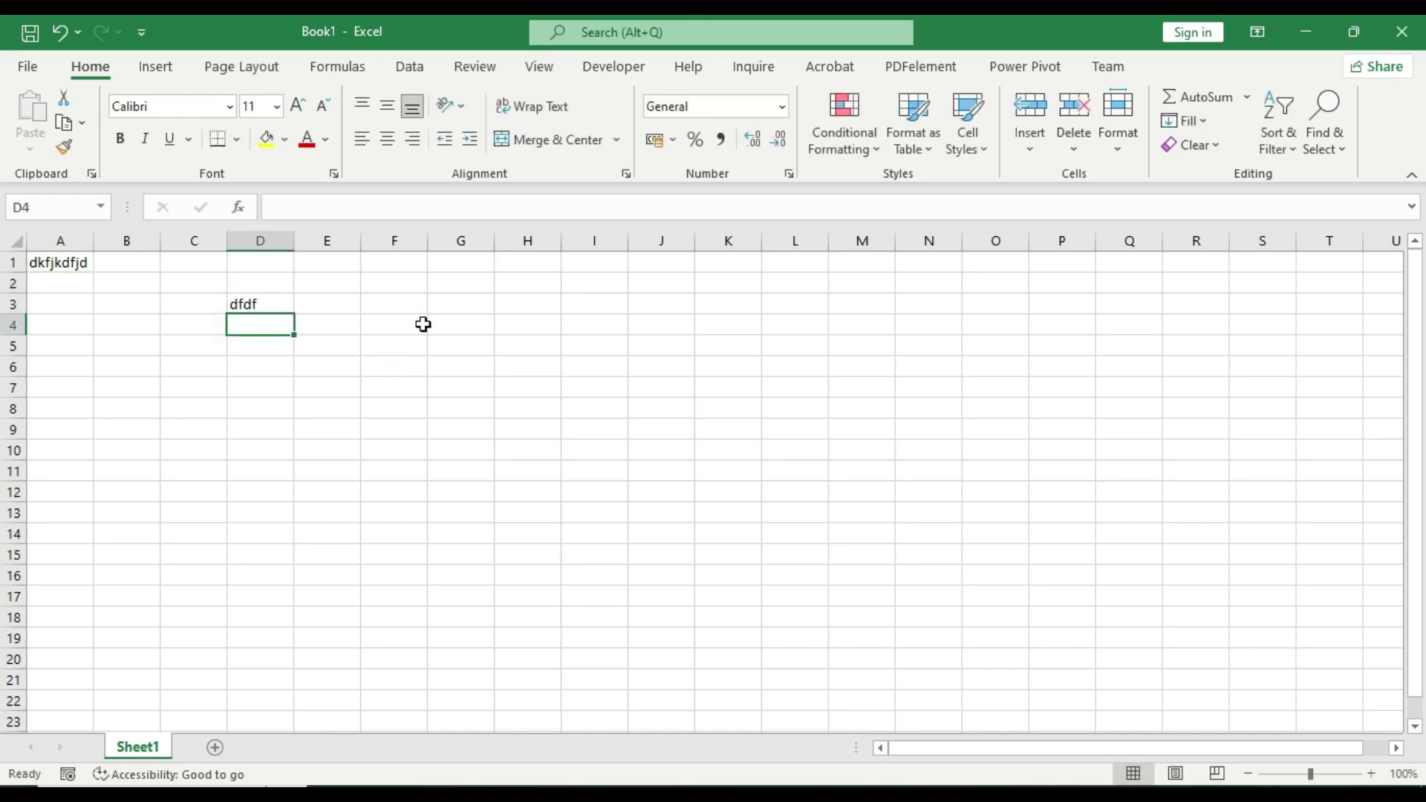
- Enter the heading S.no in G3 and the serial numbers 1 to 5 in G4 through G8
click(447, 304)
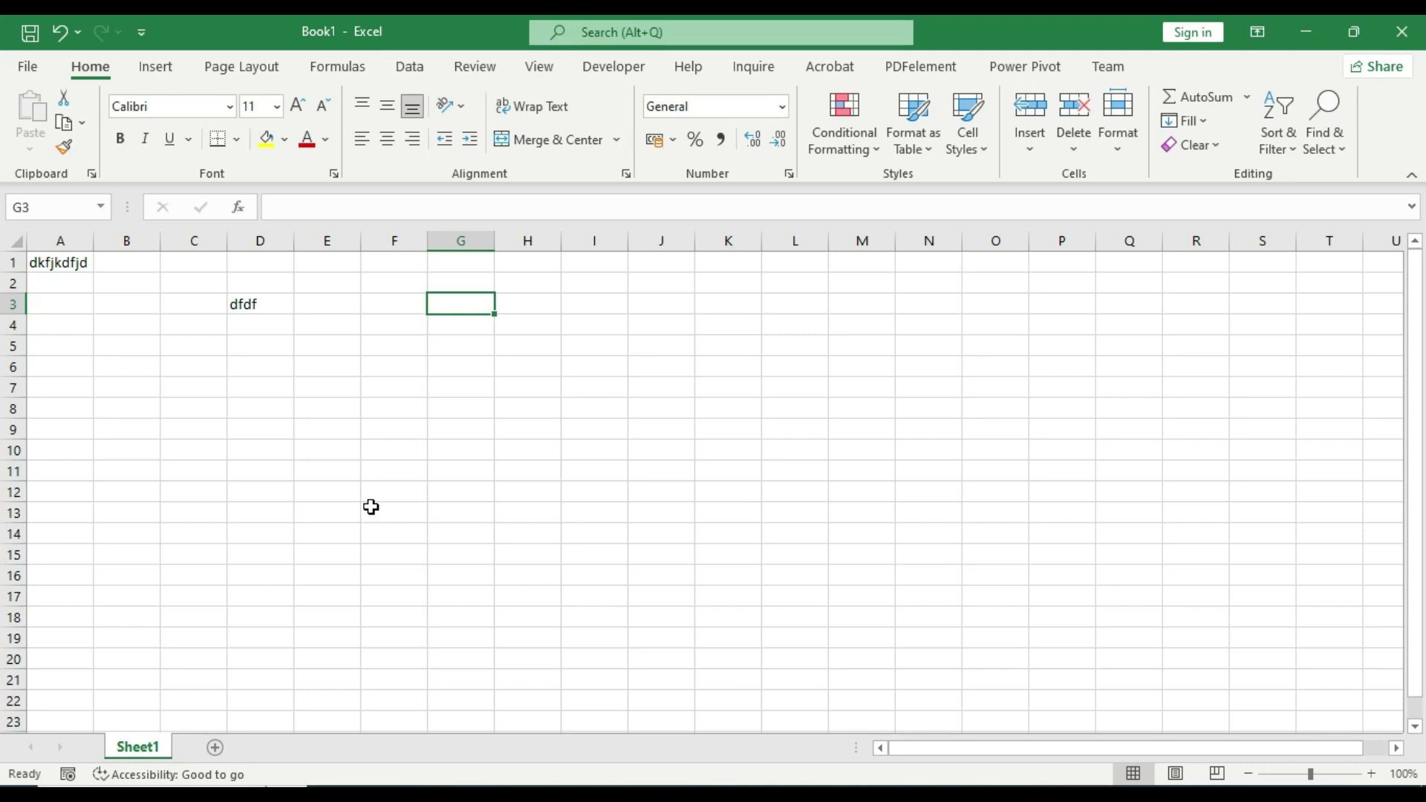
text(S.no)
key(Return)
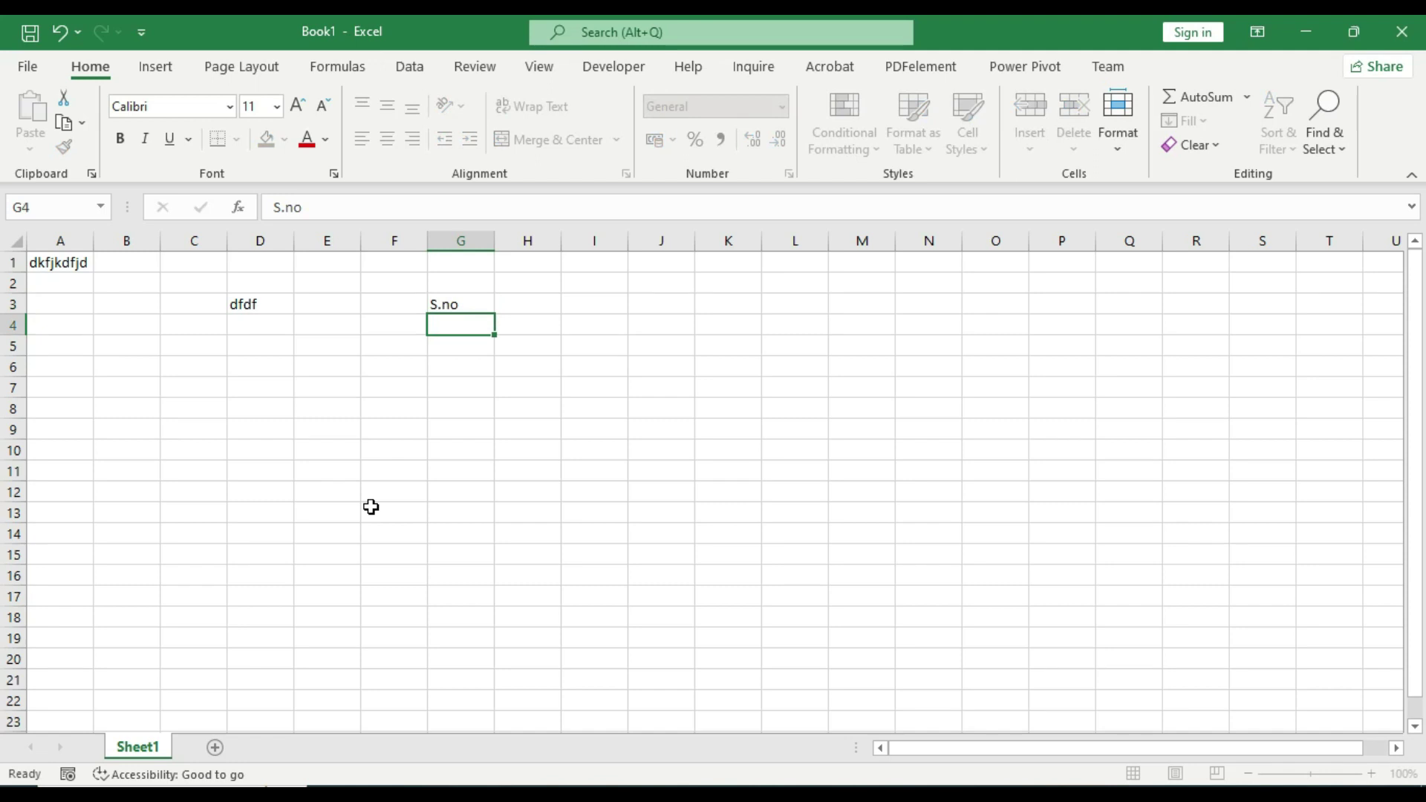
text(1)
key(Return)
text(2)
key(Return)
text(3)
key(Return)
text(4)
key(Return)
text(5)
key(Return)
- Enter the heading Marks in cell H3, beside the S.no heading
key(Up)
key(Up)
key(Up)
key(Up)
key(Up)
key(Up)
key(Right)
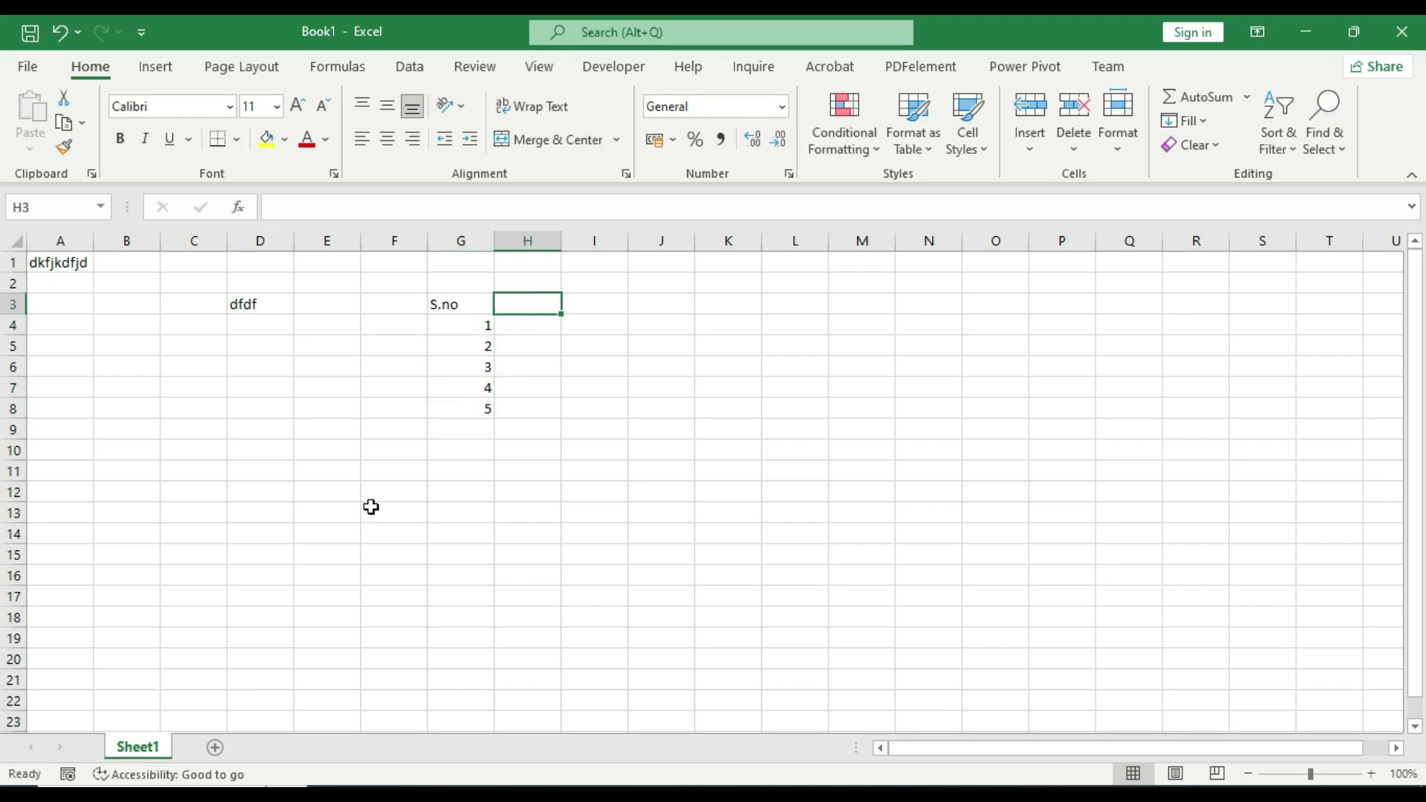
text(Mark)
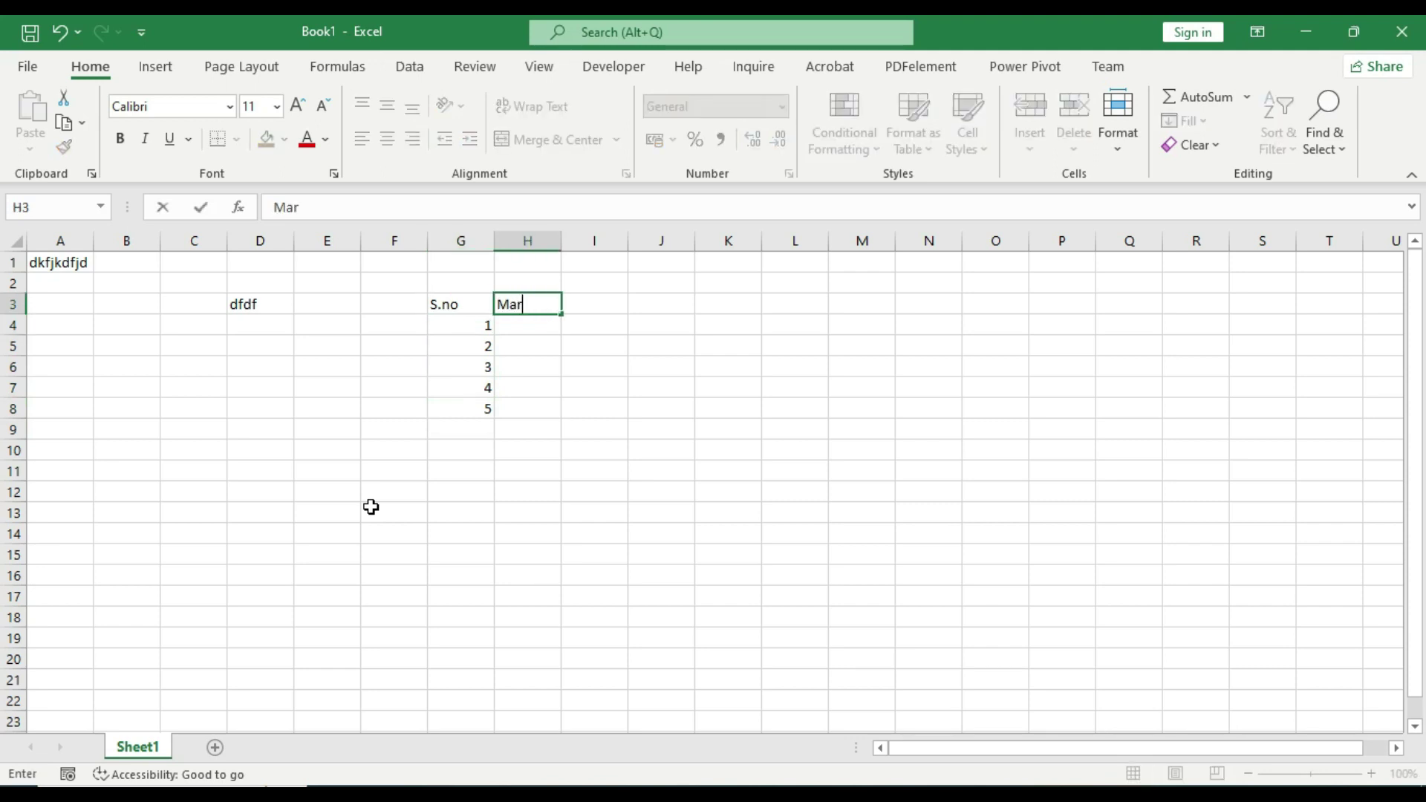
key(BackSpace)
key(BackSpace)
text(rks)
key(Return)
- Fill H4 through H8 with the marks 356, 424, 214, 565 and 545
text(356)
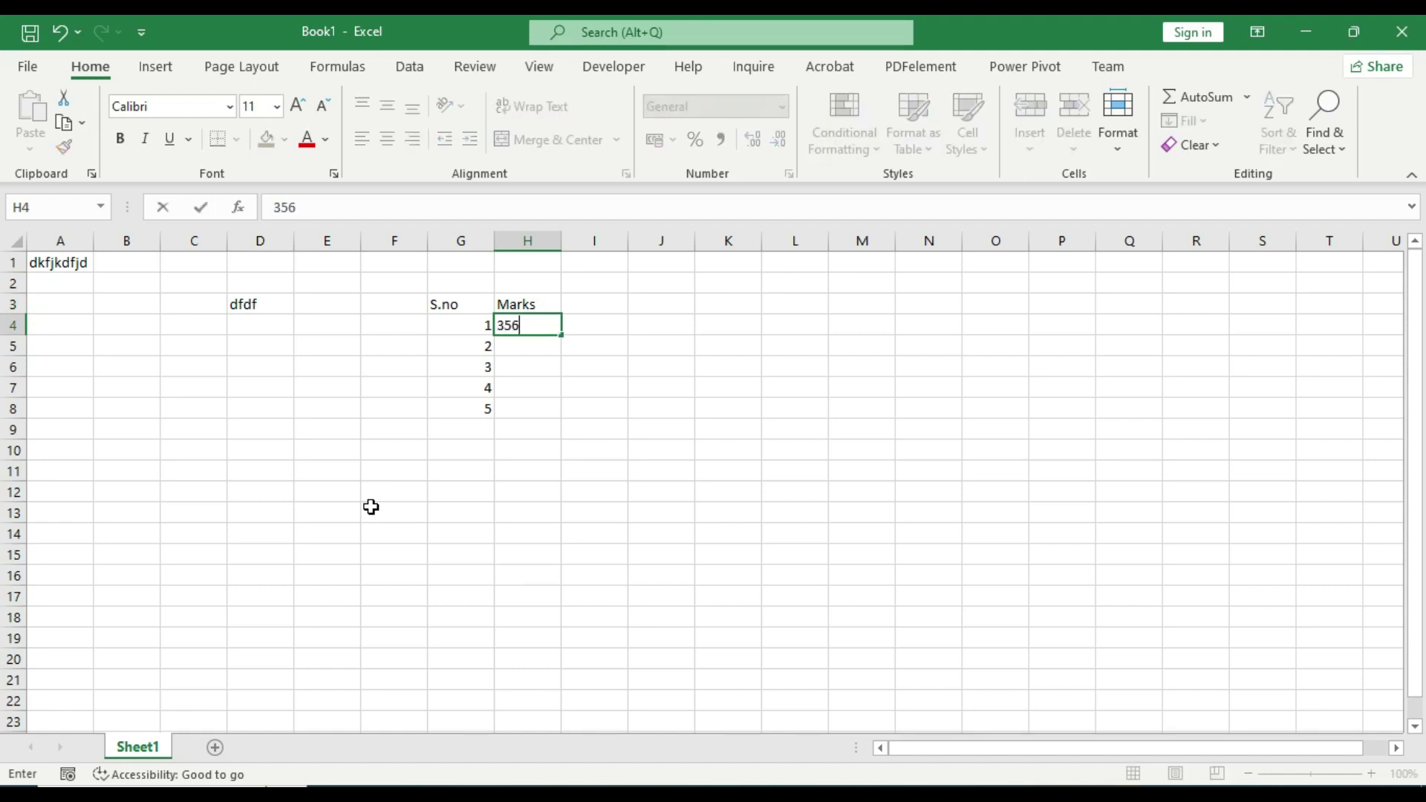
key(Return)
text(421)
key(BackSpace)
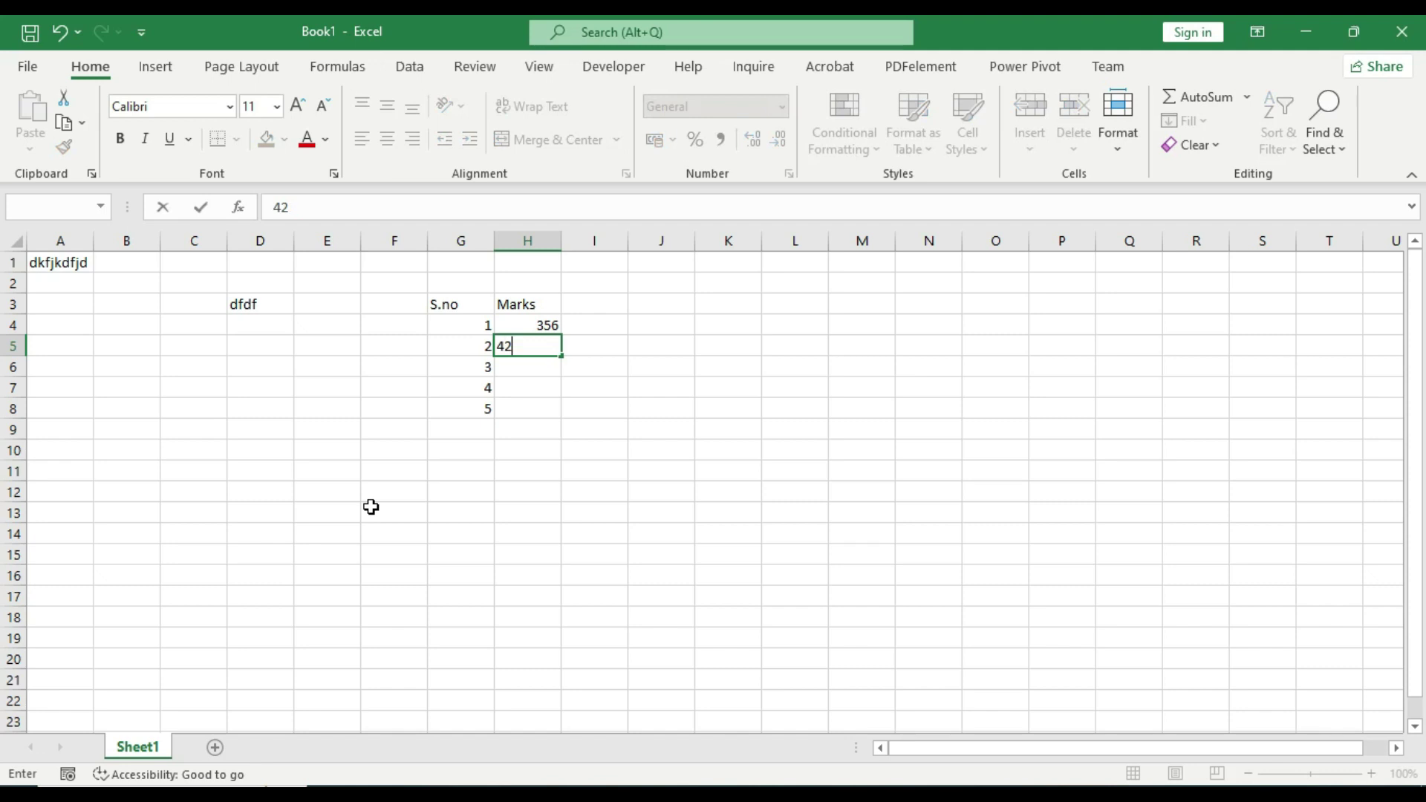
text(4)
key(Return)
text(214)
key(Return)
text(565)
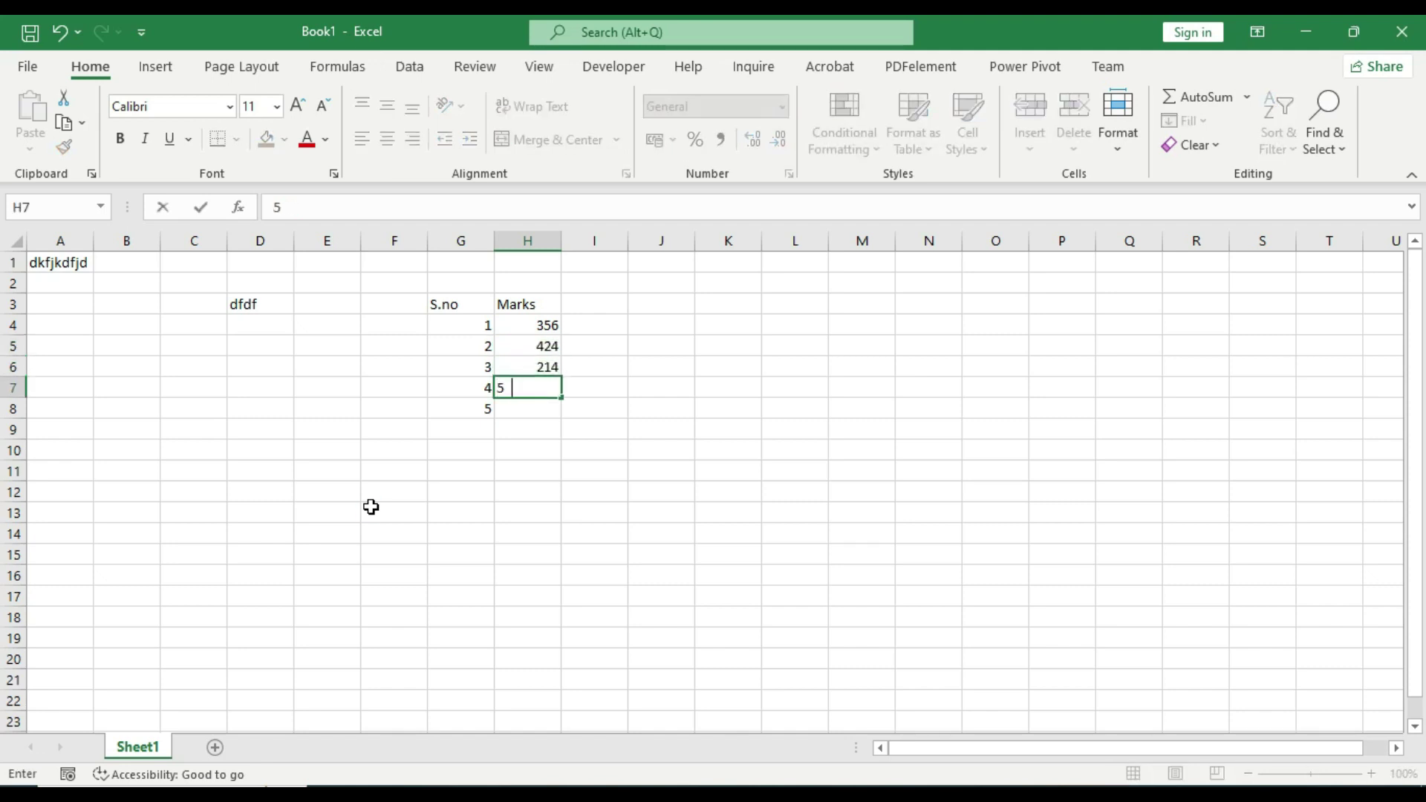
key(Return)
text(0146)
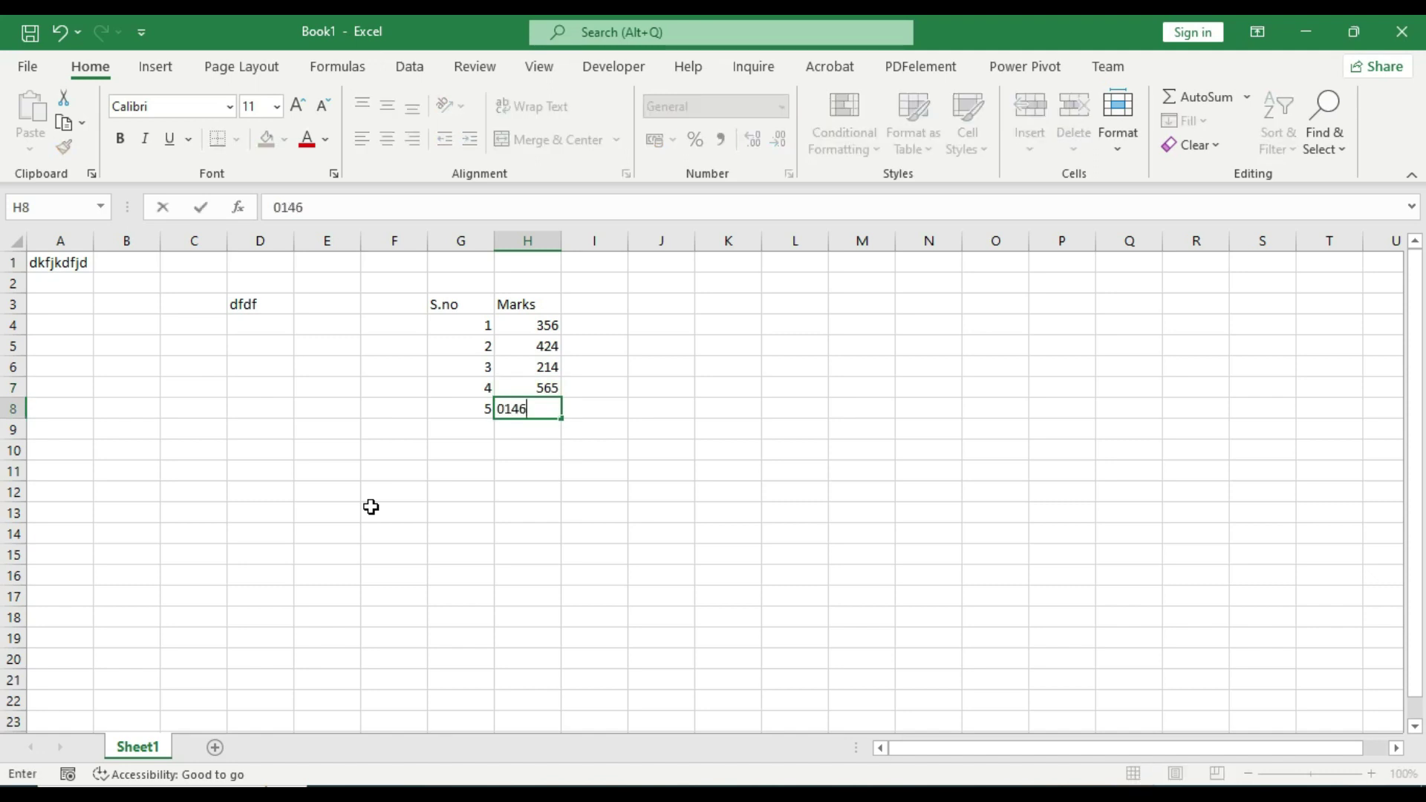
key(BackSpace)
key(BackSpace)
key(BackSpace)
key(BackSpace)
text(54545)
key(BackSpace)
key(BackSpace)
key(Return)
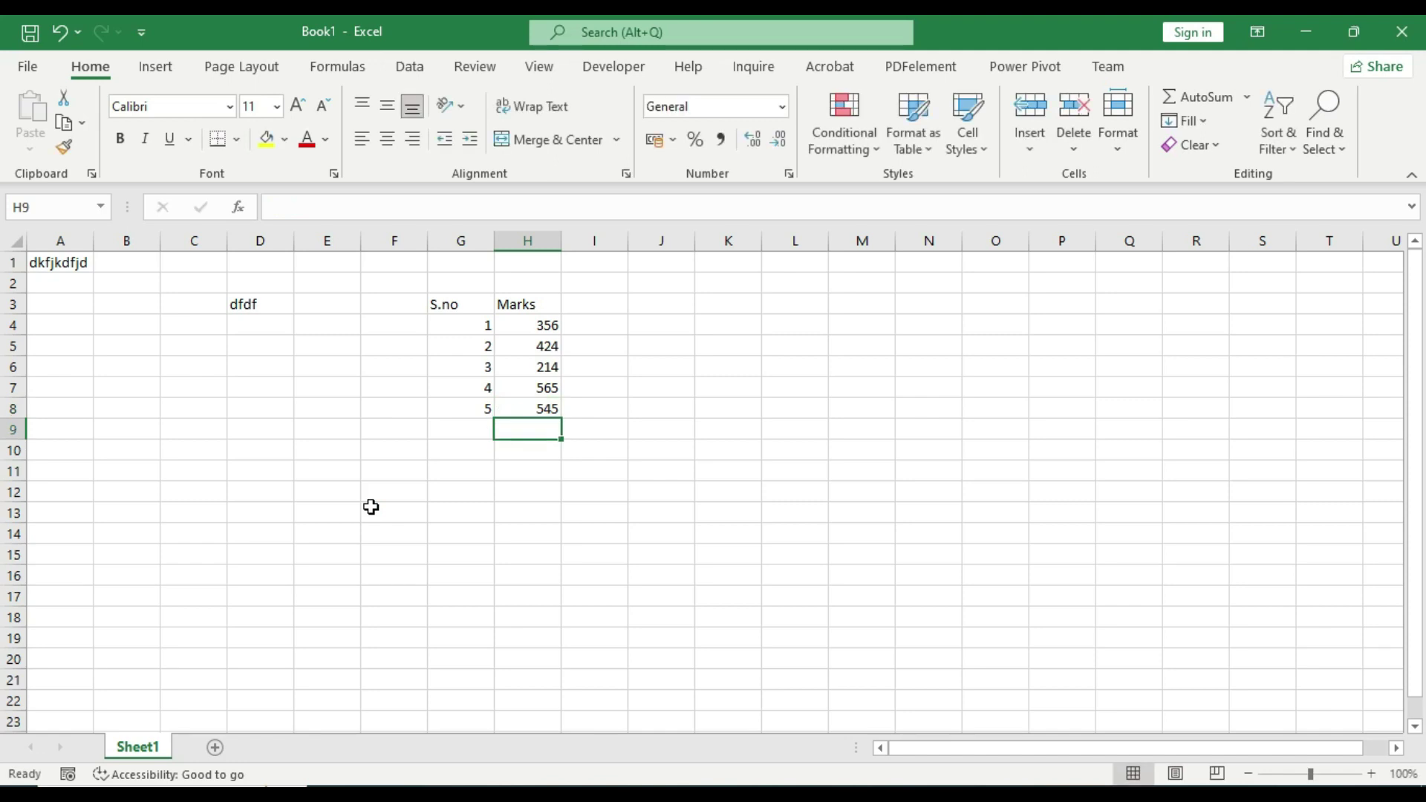
key(alt+equal)
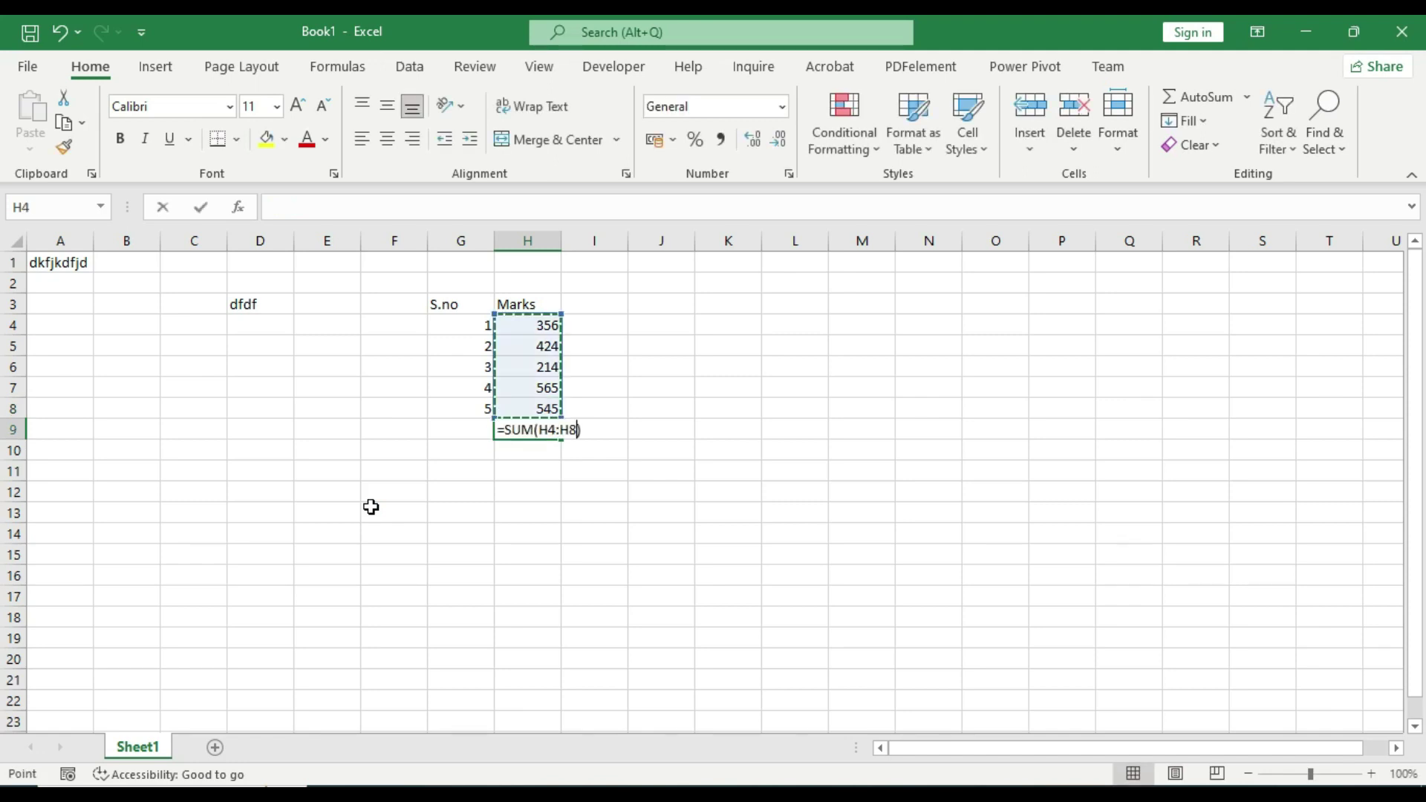
text(4)
key(Return)
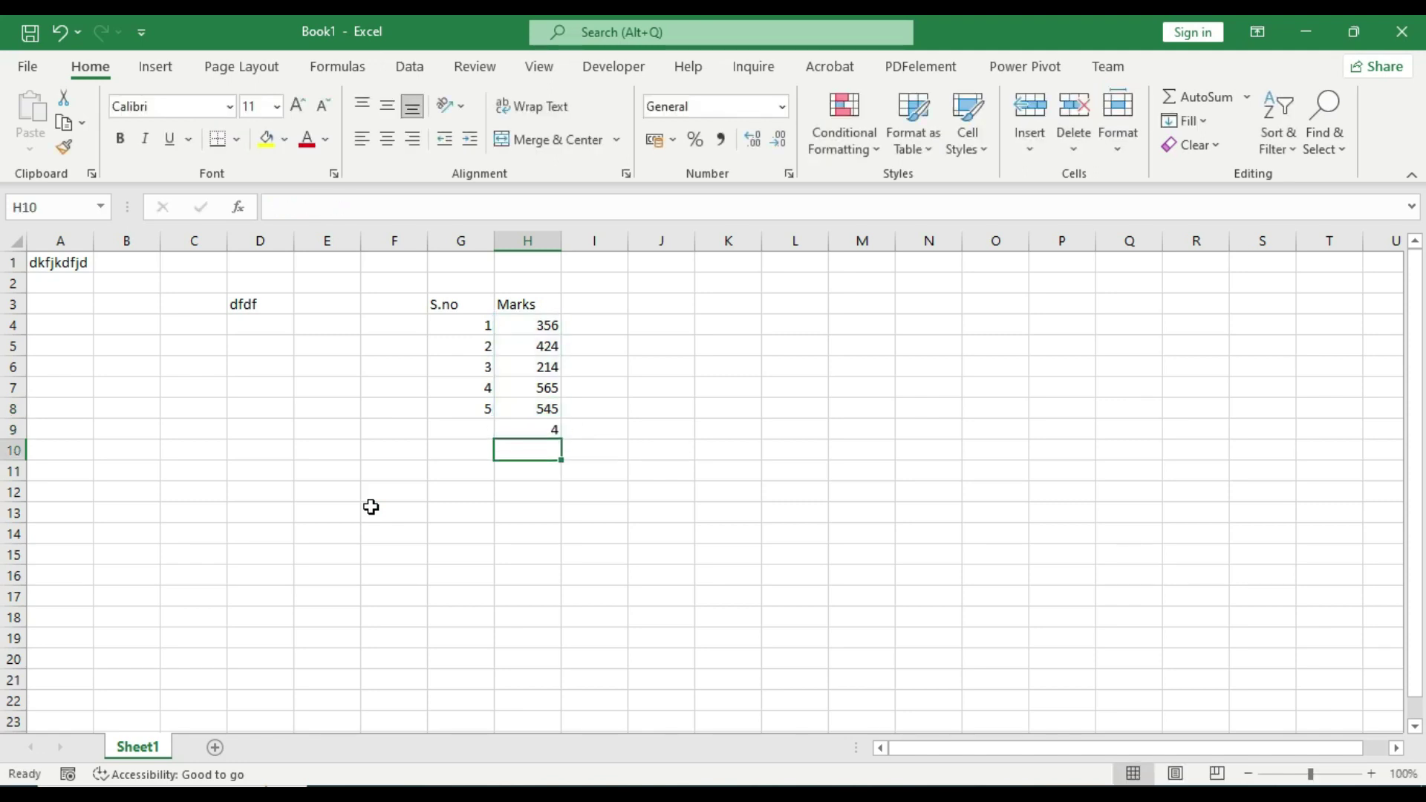
key(Up)
text(=si)
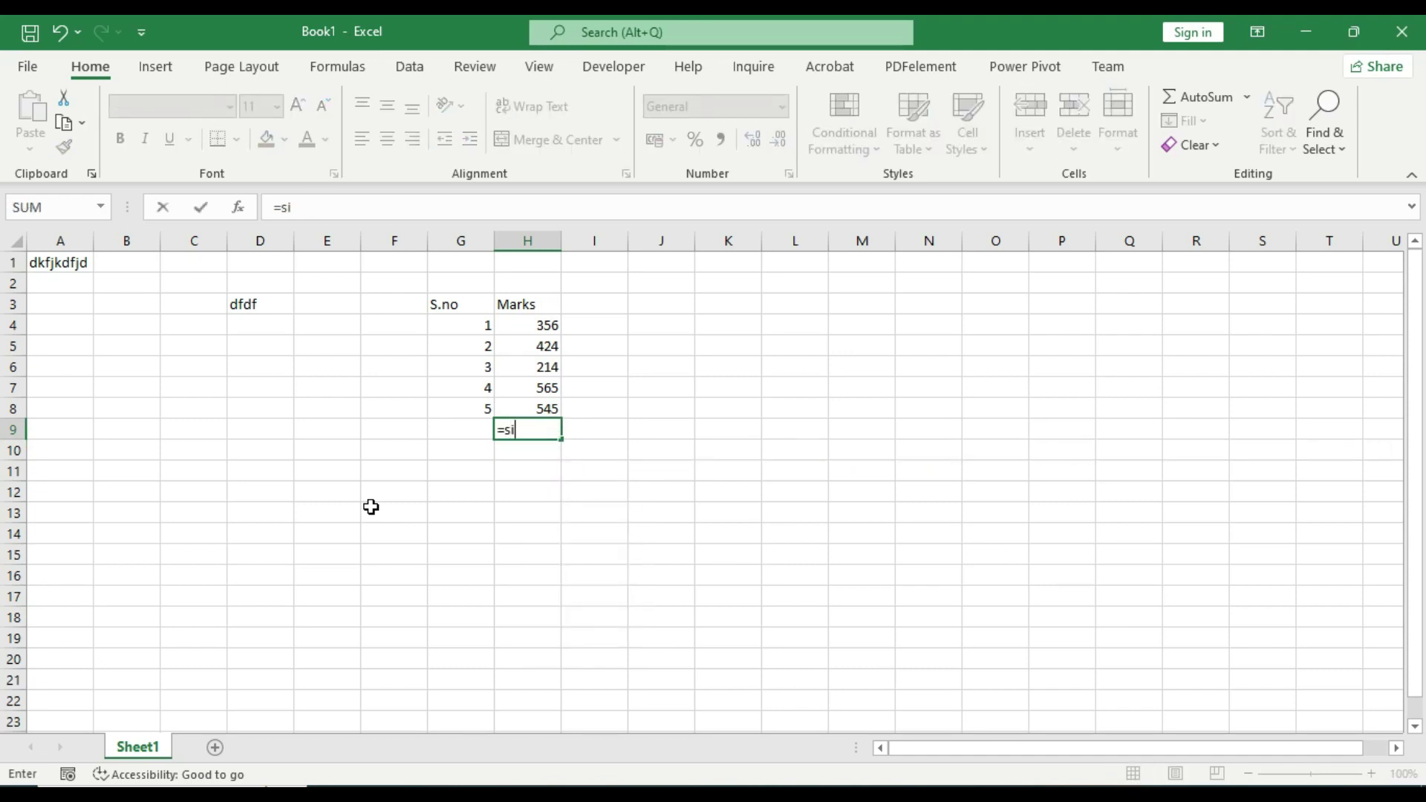
key(Escape)
- Total the marks from H4 to H8 in cell H9 using AutoSum
key(alt+equal)
key(Return)
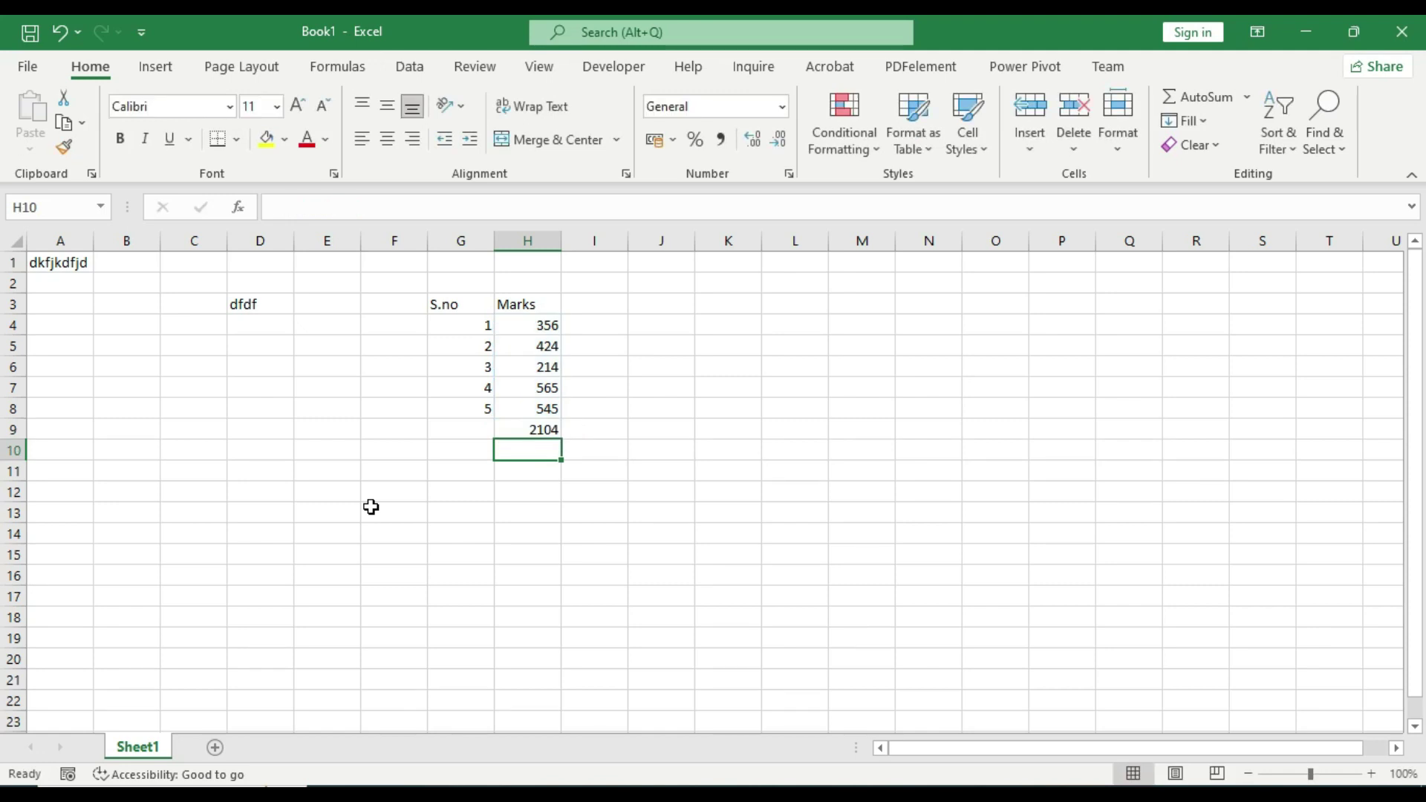
- Hide all columns of Sheet1 and undo the hiding
key(Up)
key(Up)
key(Up)
key(Up)
key(Up)
key(Up)
key(Up)
key(Up)
key(Up)
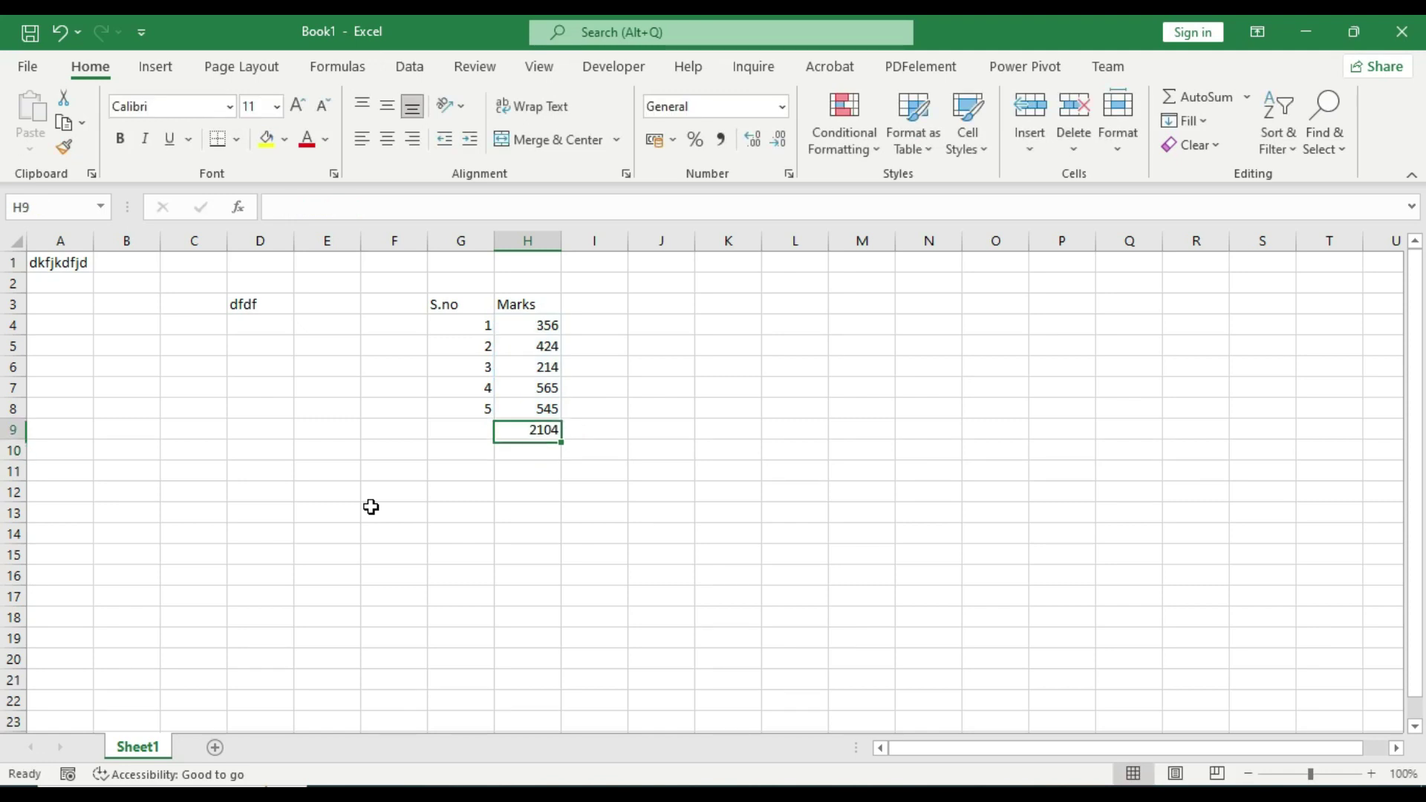
key(Home)
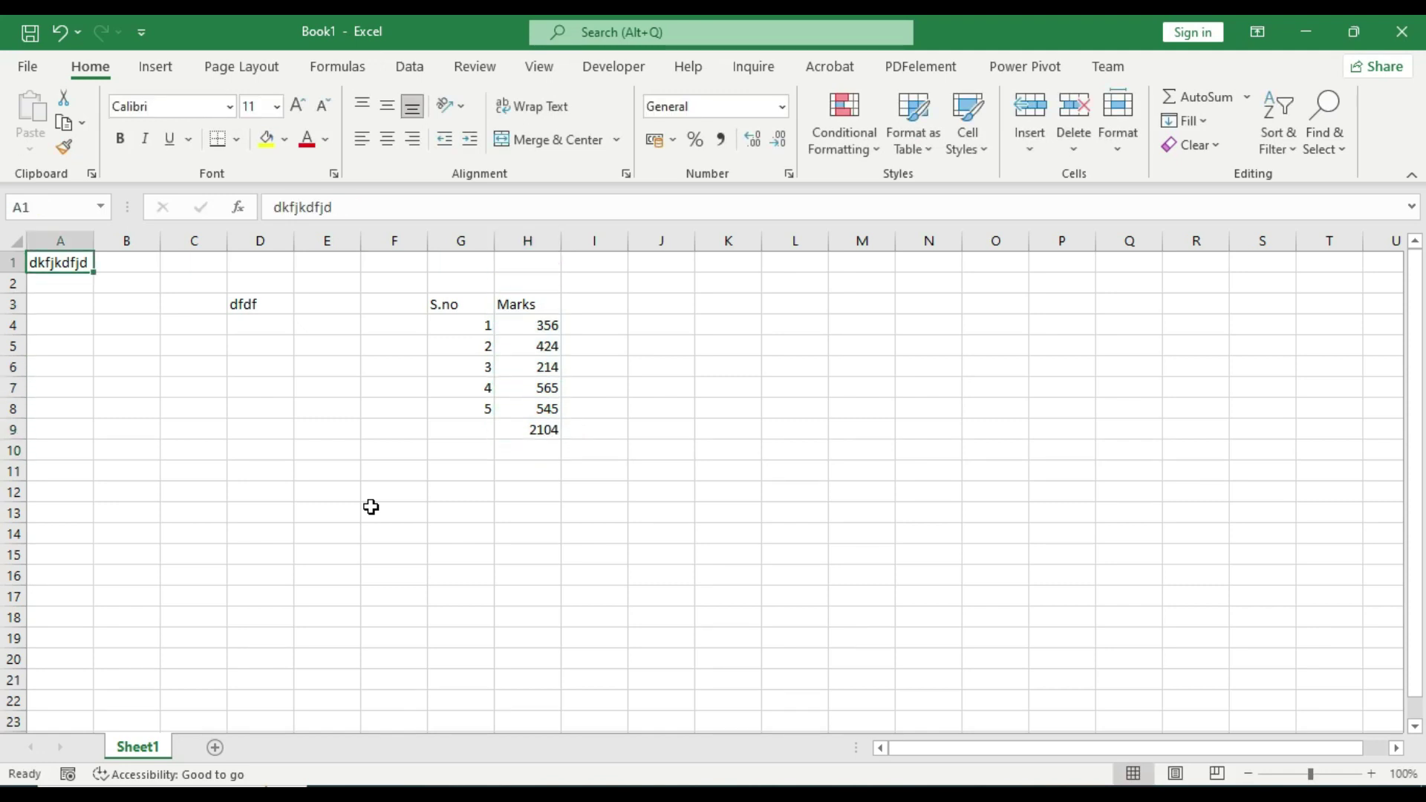
key(ctrl+space)
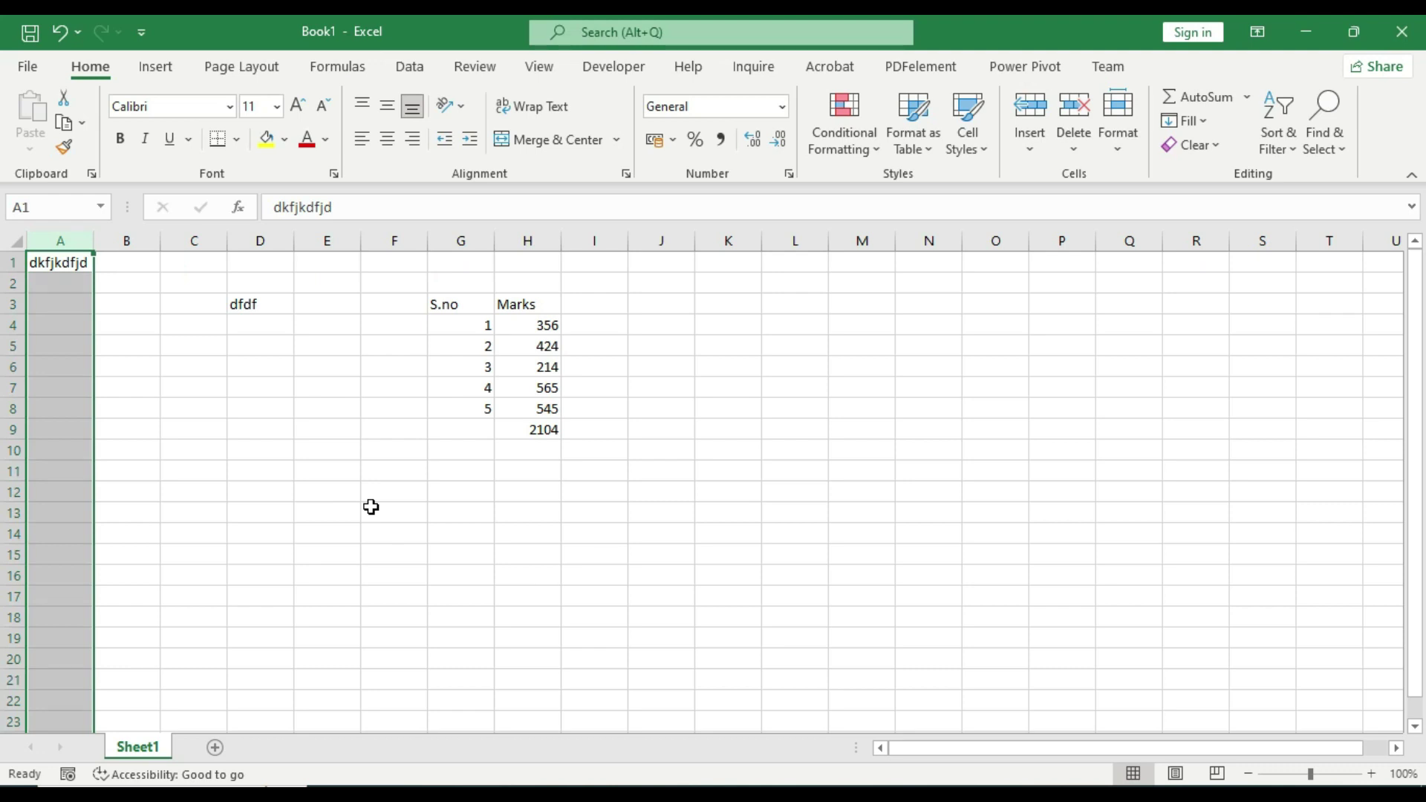
key(ctrl+a)
key(ctrl+0)
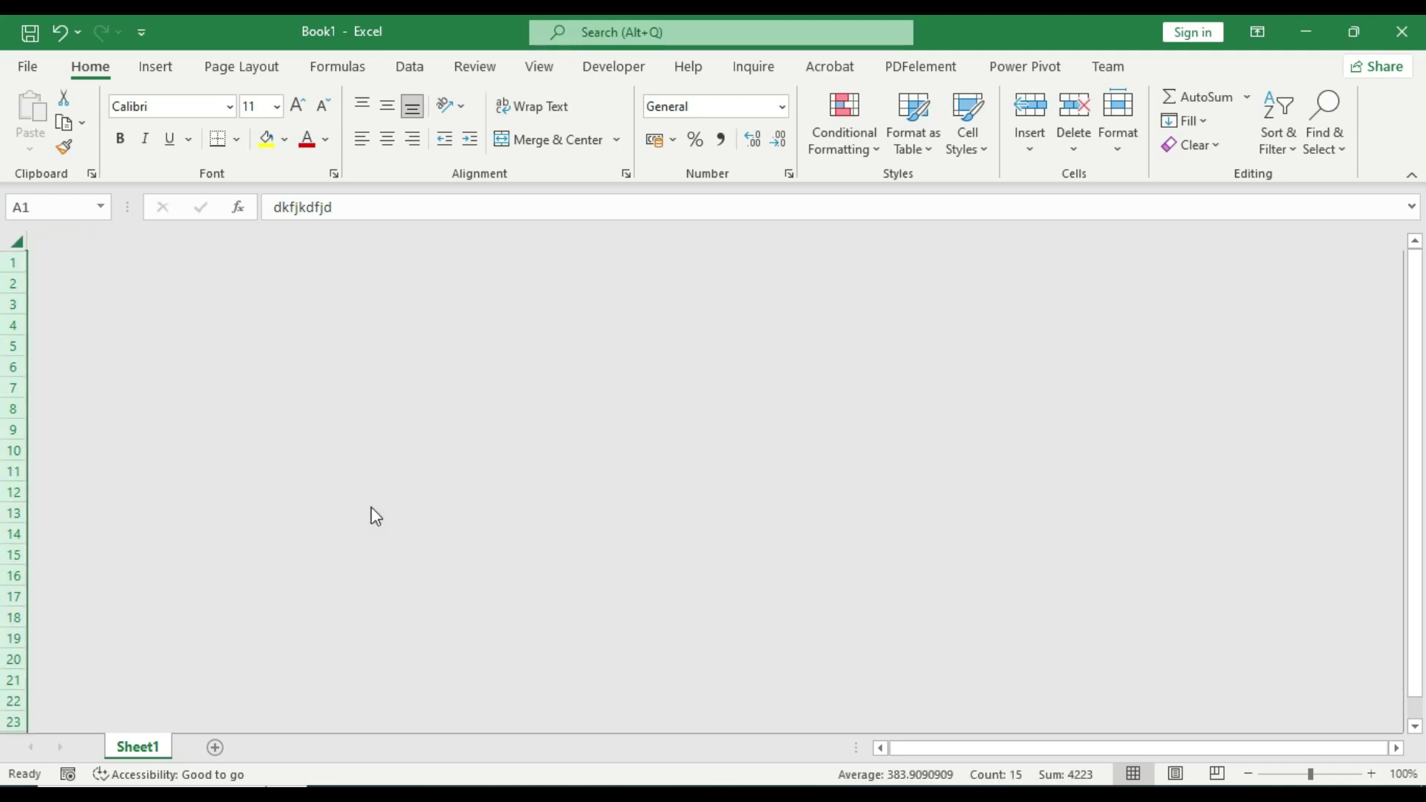
key(ctrl+Home)
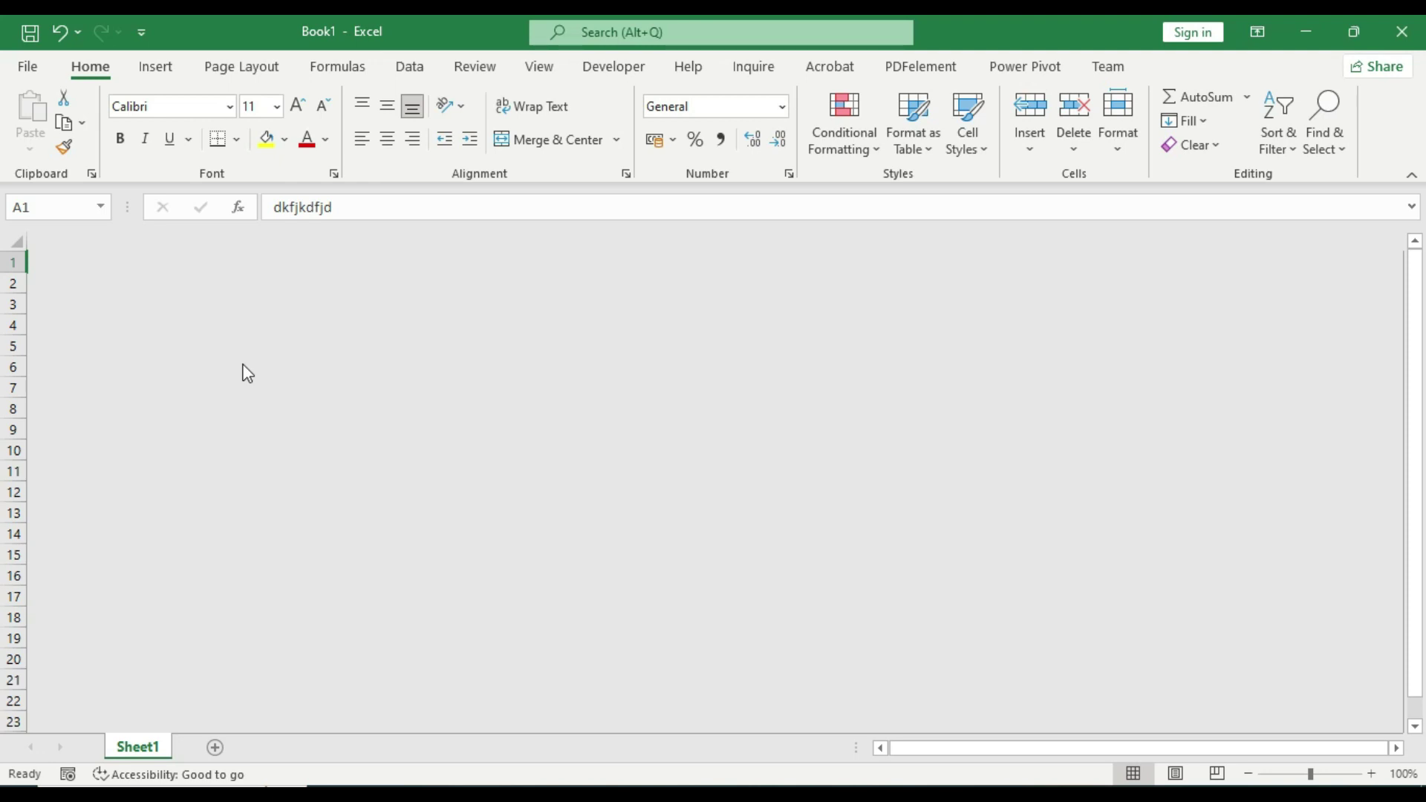
key(ctrl+z)
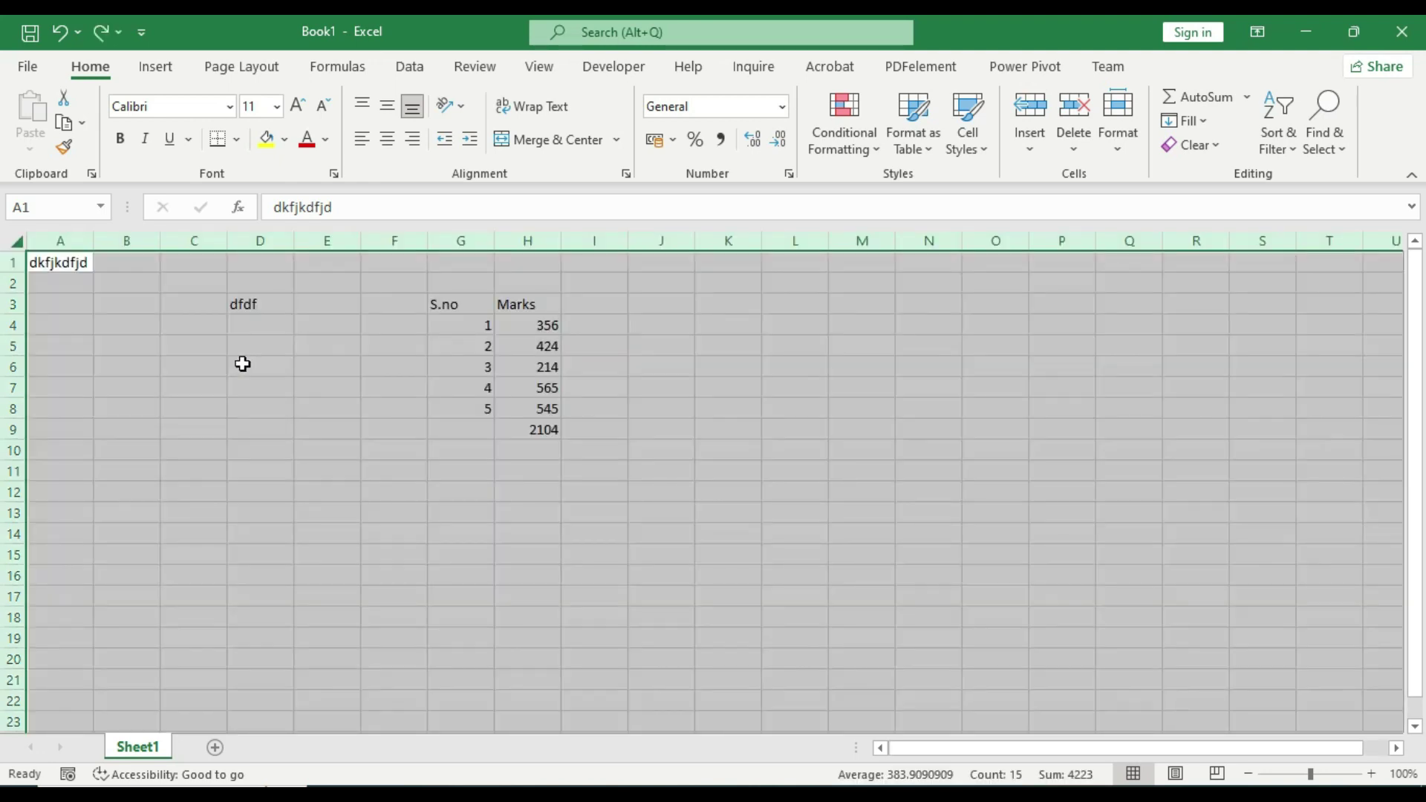
- Move along row 1 to cell D1 and select the entire column D
key(Left)
key(Right)
key(Right)
key(Right)
key(Right)
key(Right)
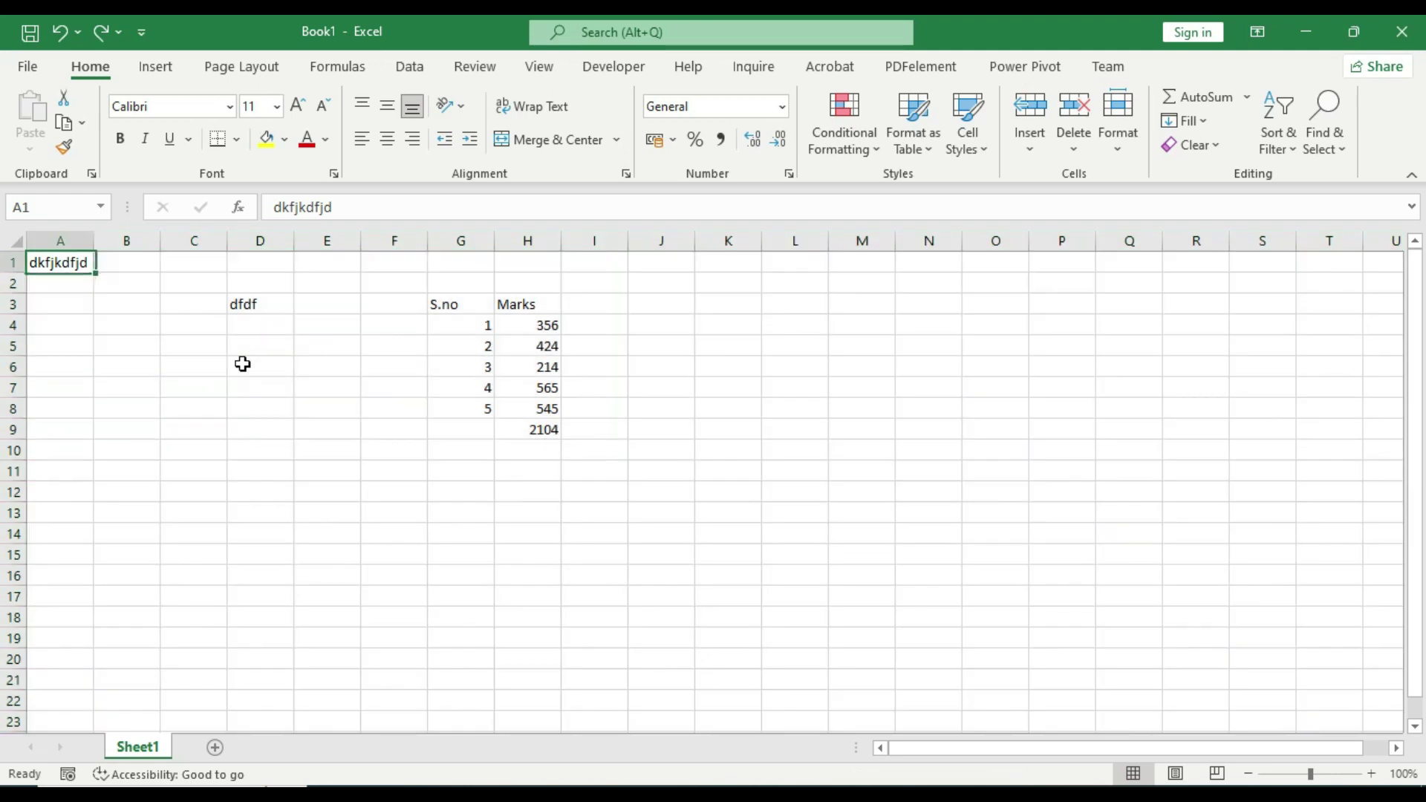
key(Left)
key(Left)
key(Left)
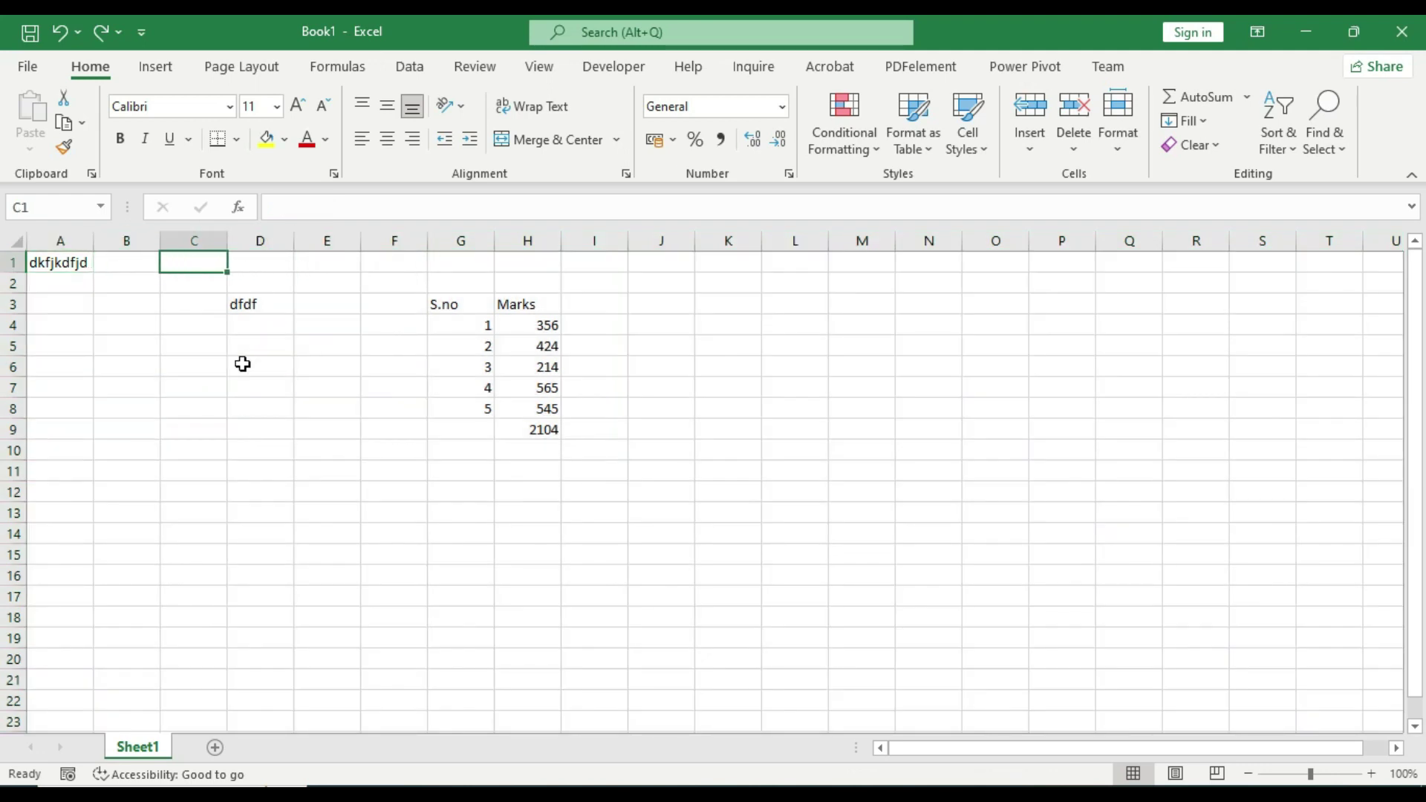
key(Right)
key(ctrl+space)
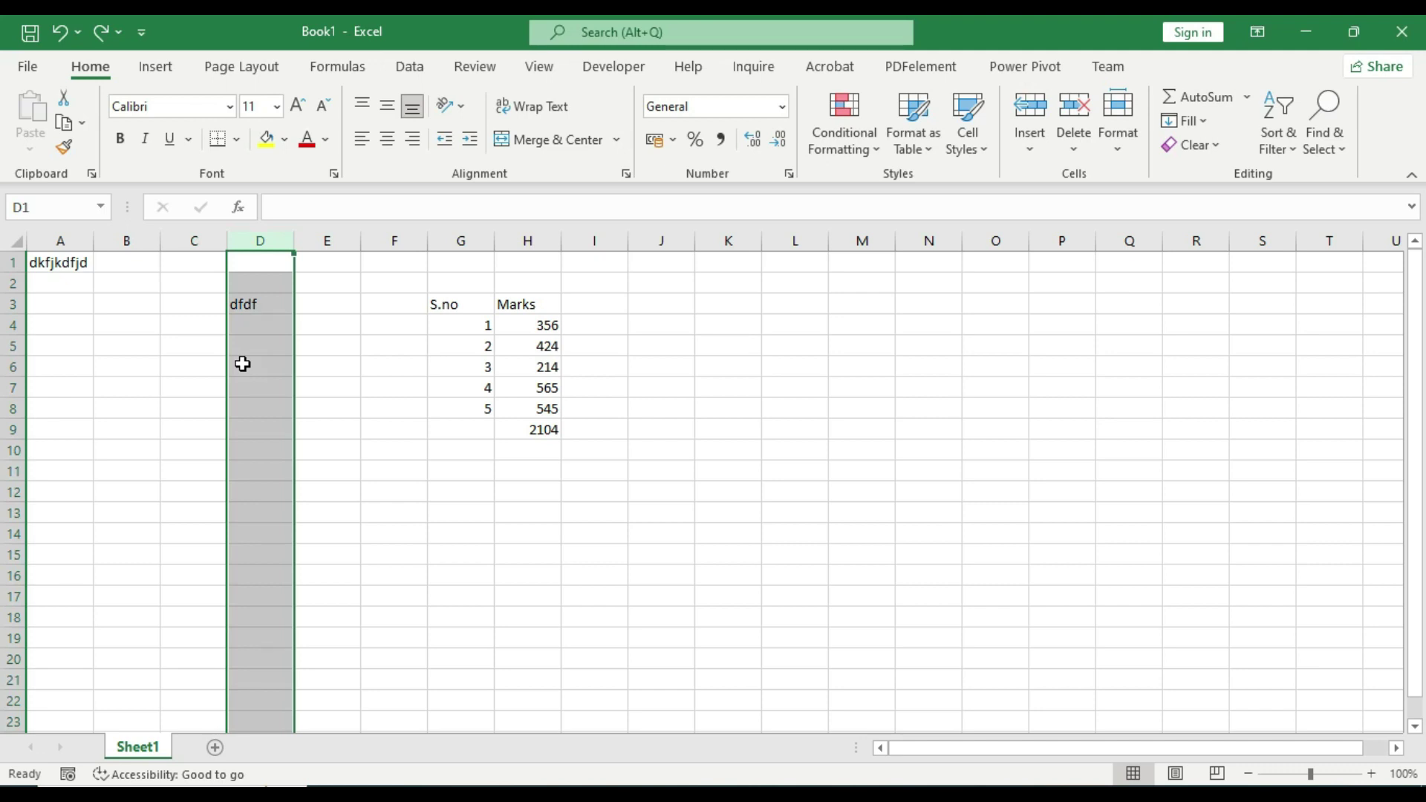
- Return to cell A1, select the whole worksheet and hide all of its rows
key(Left)
key(Left)
key(Left)
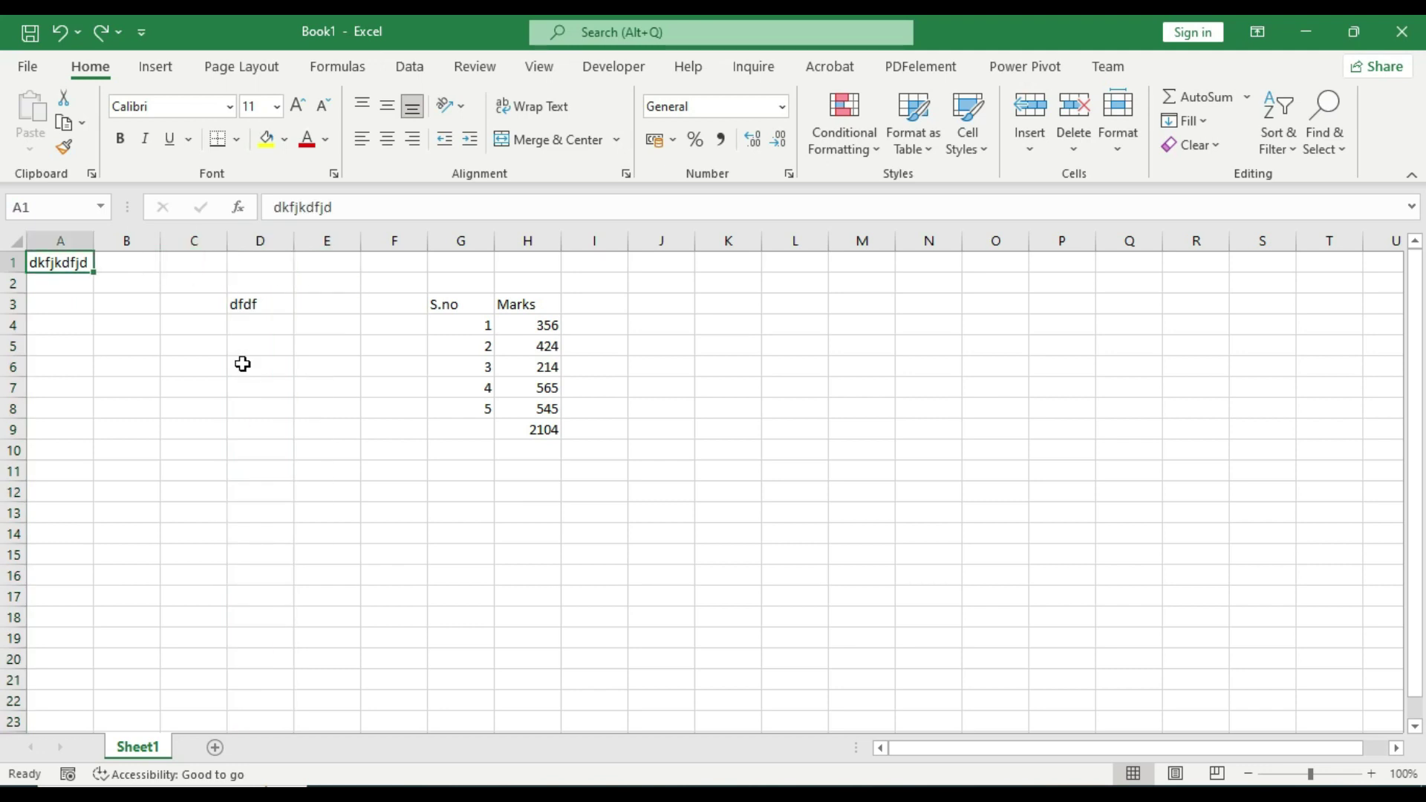
key(shift+space)
key(ctrl+a)
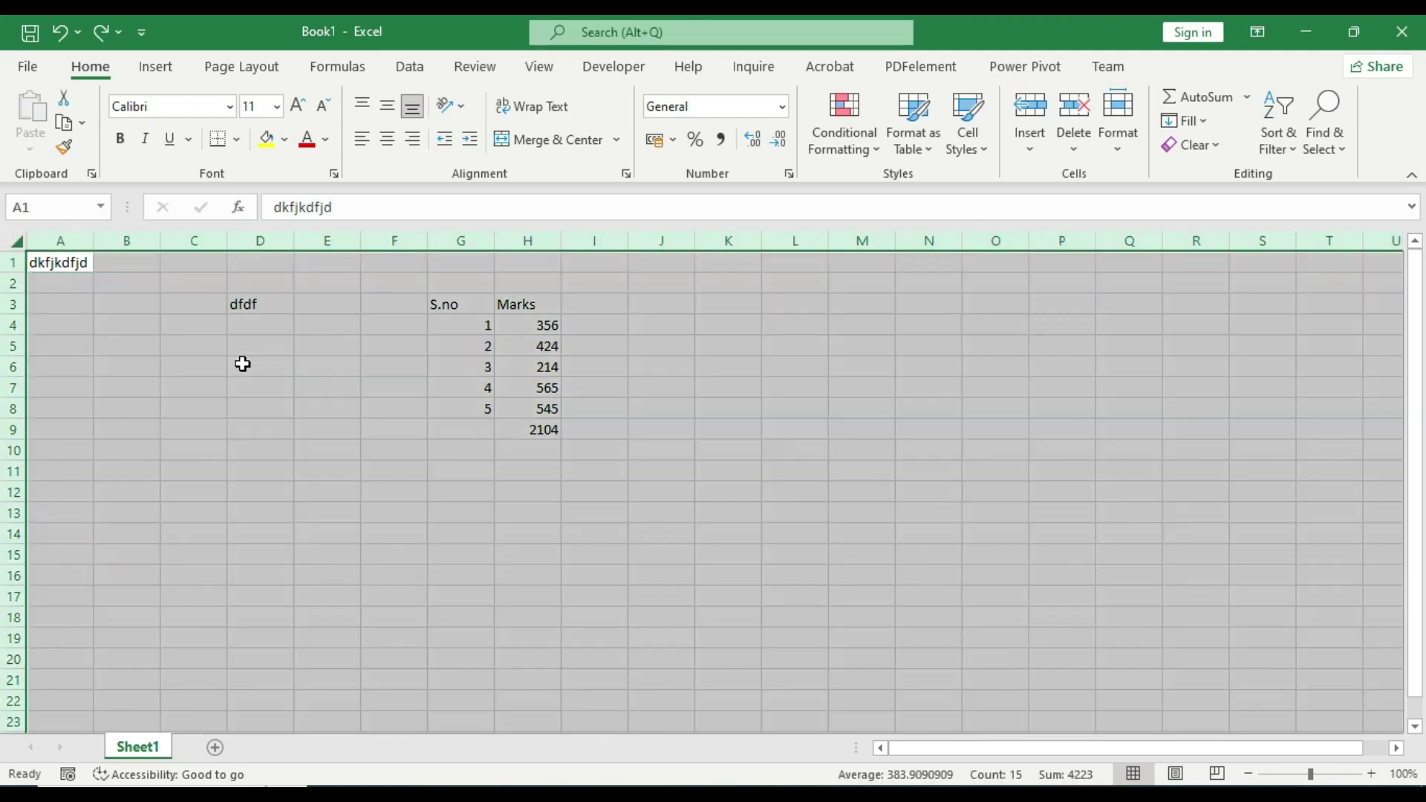
key(Delete)
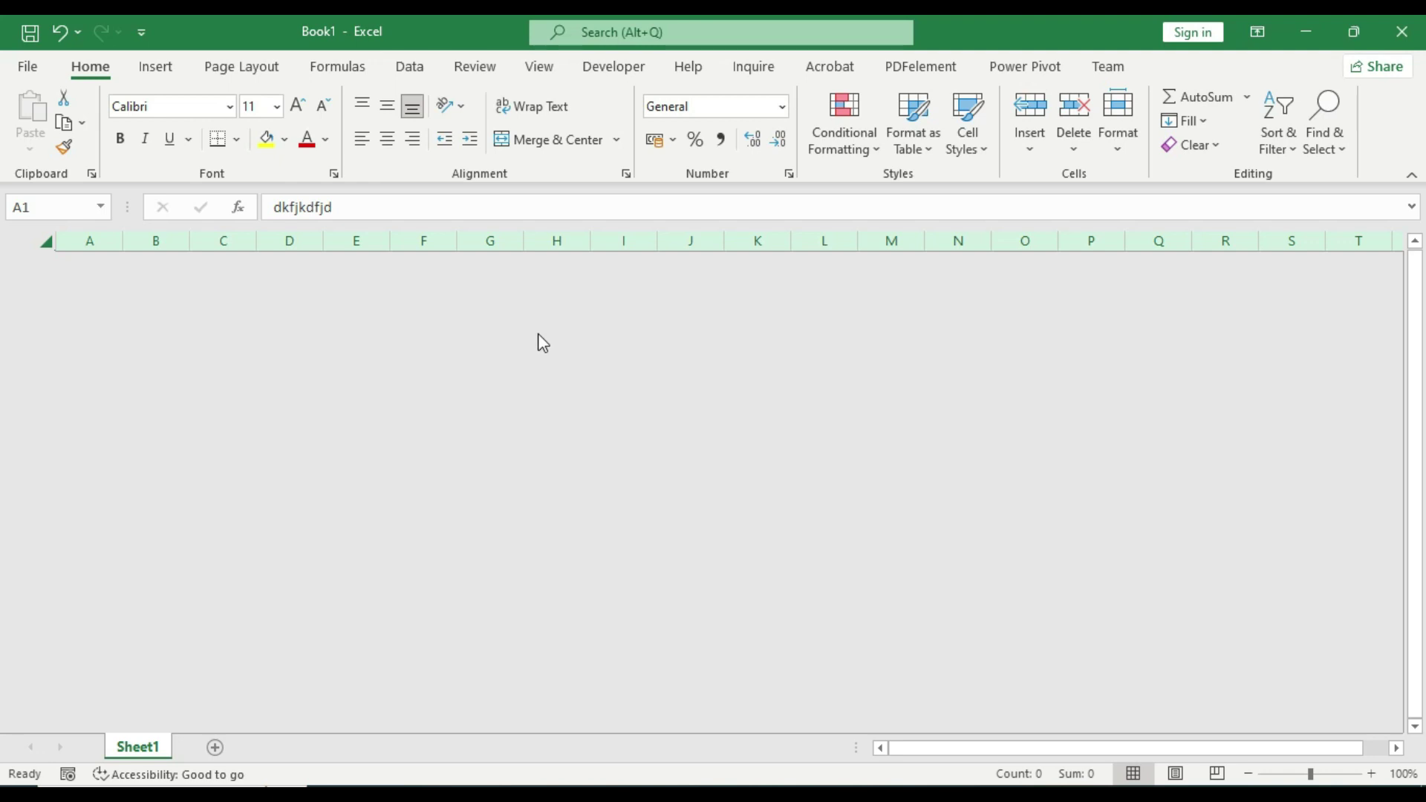
- Enter dfdkjkjdf in cell A1 and replace it with dfkdj
text(dfdkjkjdf)
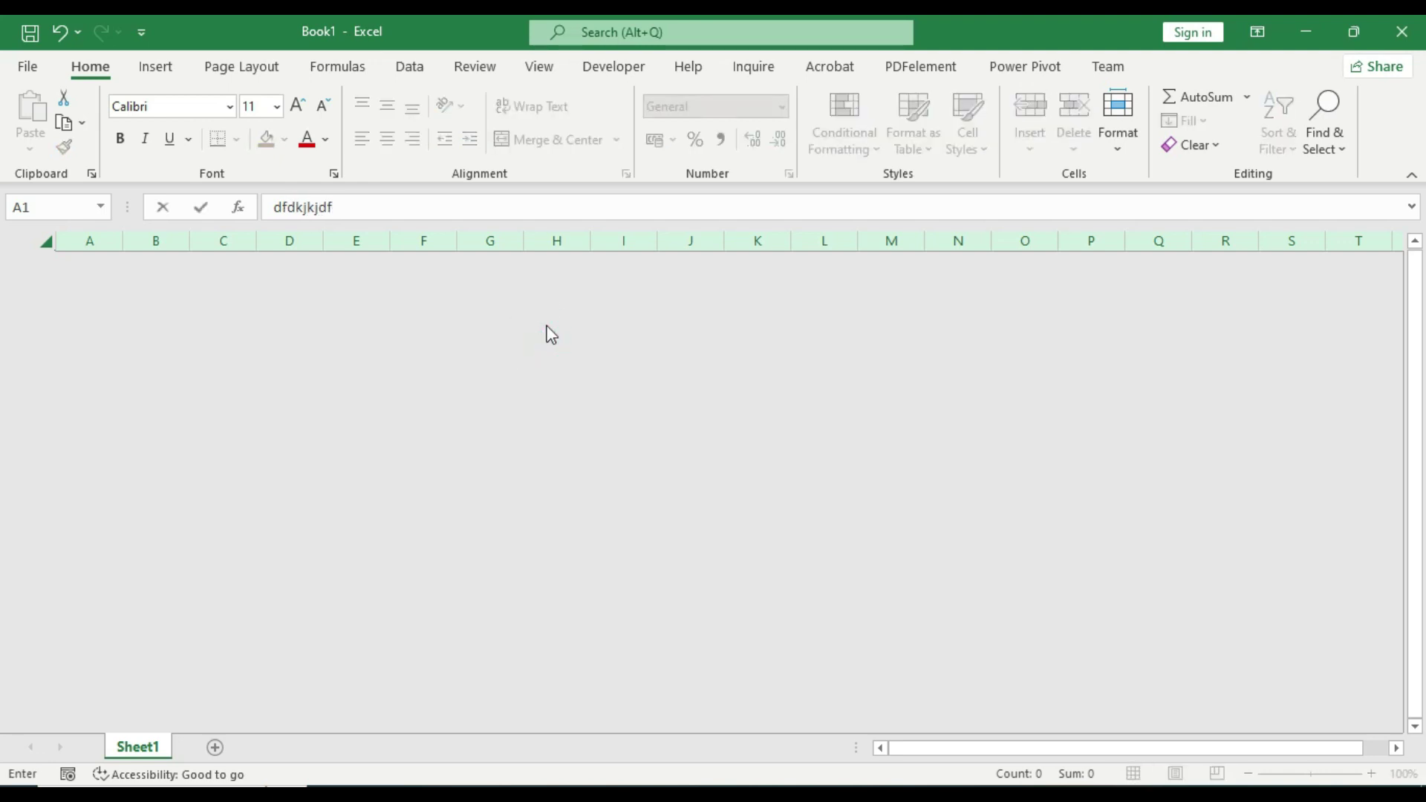
key(ctrl+Return)
text(dfkdj)
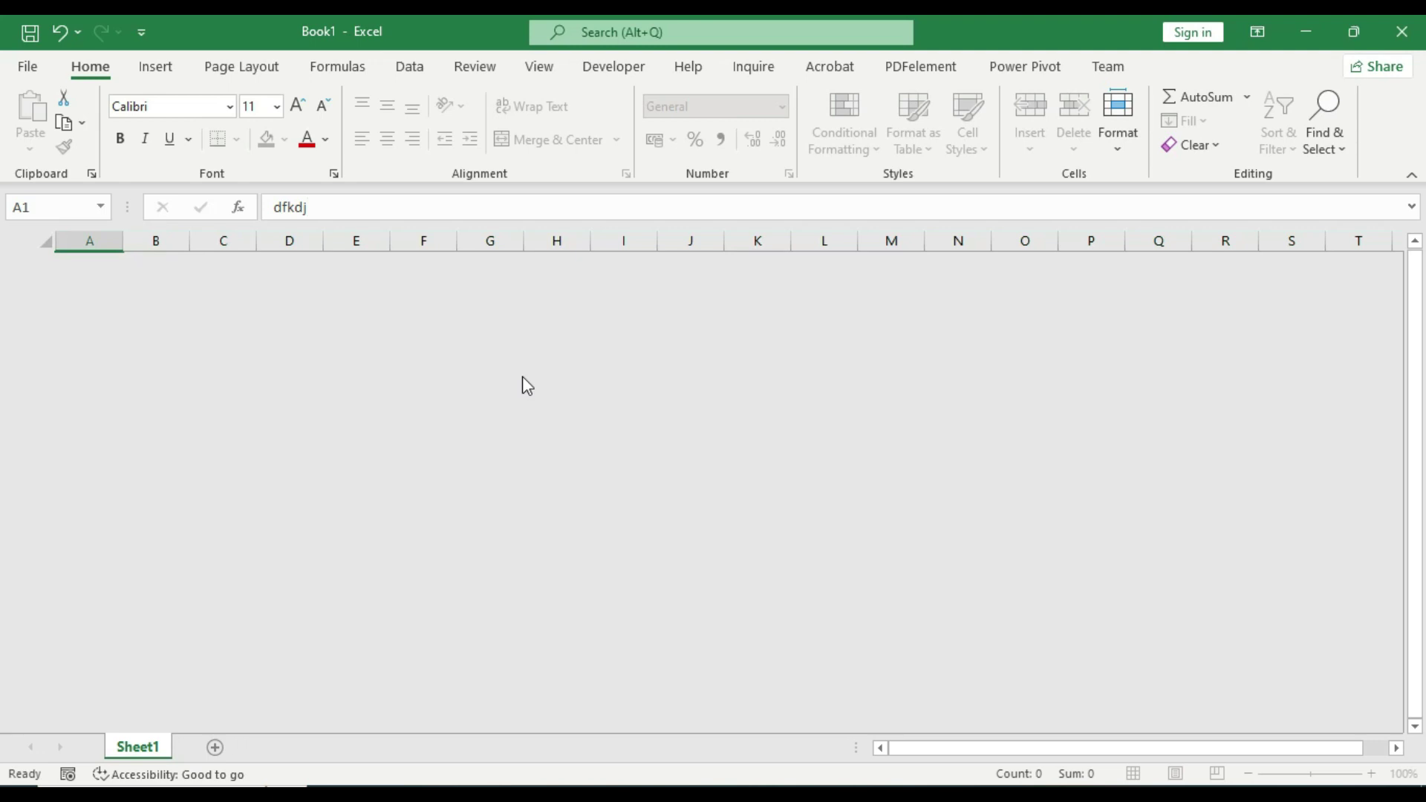
- Move along row 1 to cell F1 and enter dfkdj there
key(Right)
key(Right)
key(Right)
key(Left)
key(Left)
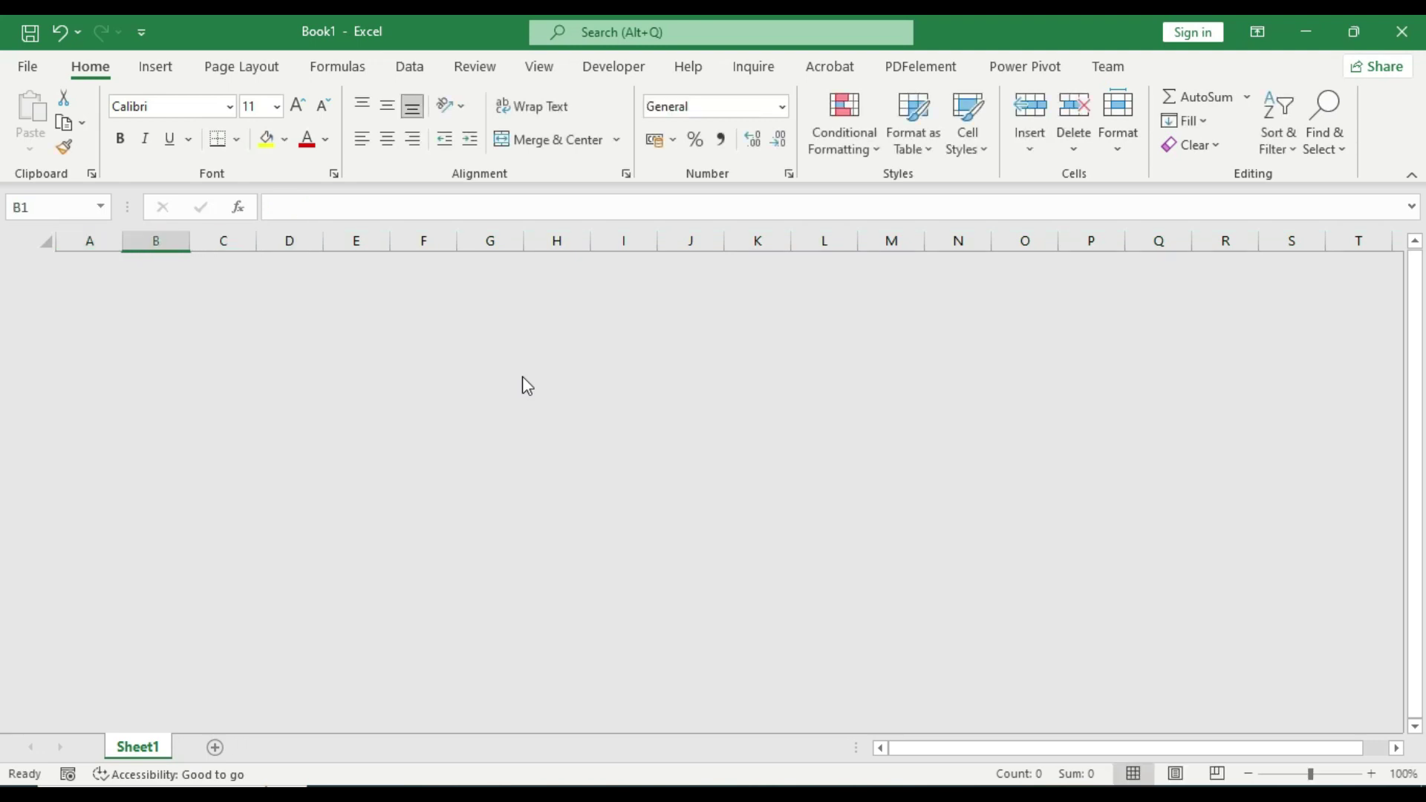
key(Right)
key(Right)
key(Right)
key(Right)
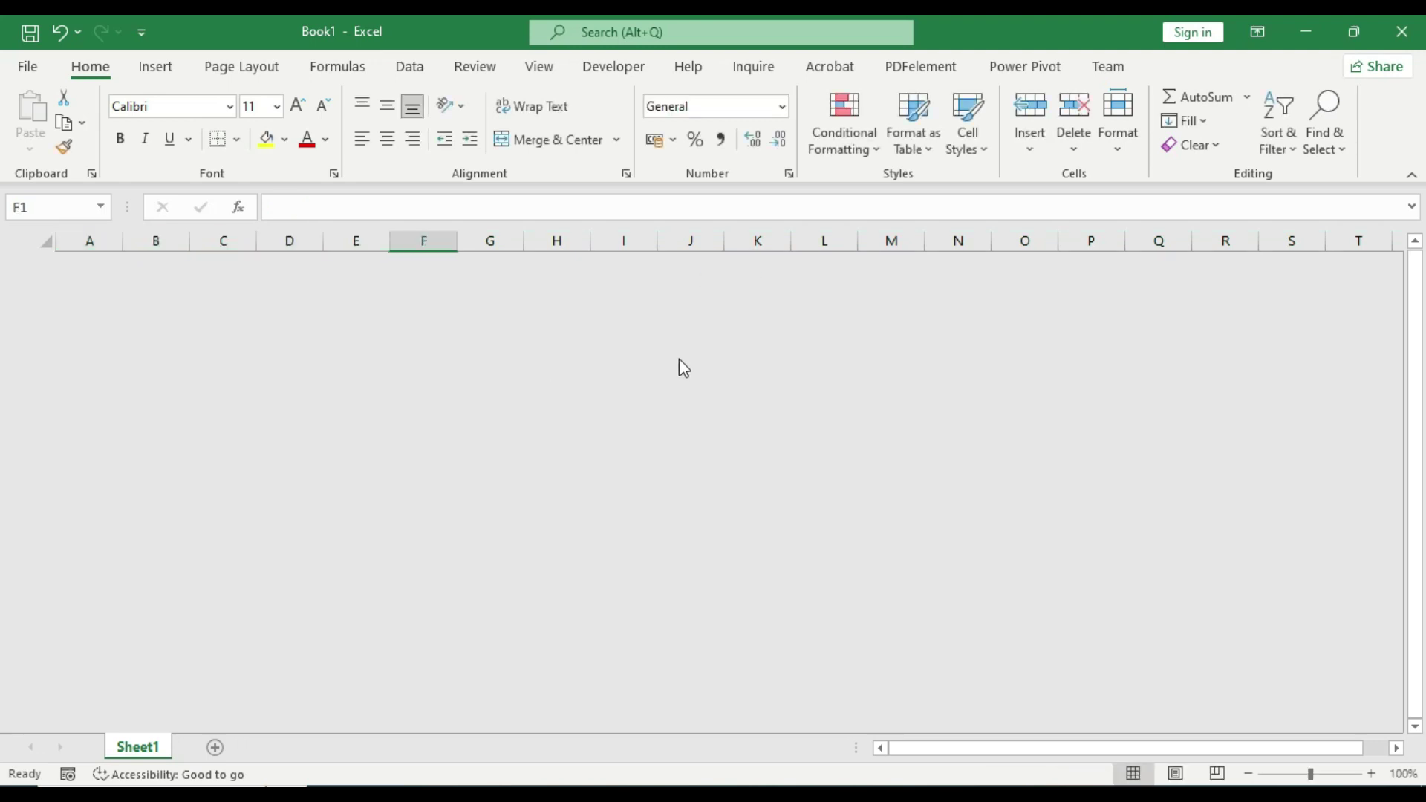
text(dfkdj)
click(814, 380)
key(Return)
- Try to bring the hidden rows back by selecting column J and applying Unhide to it
click(706, 241)
right_click(706, 242)
click(640, 338)
right_click(640, 337)
click(640, 336)
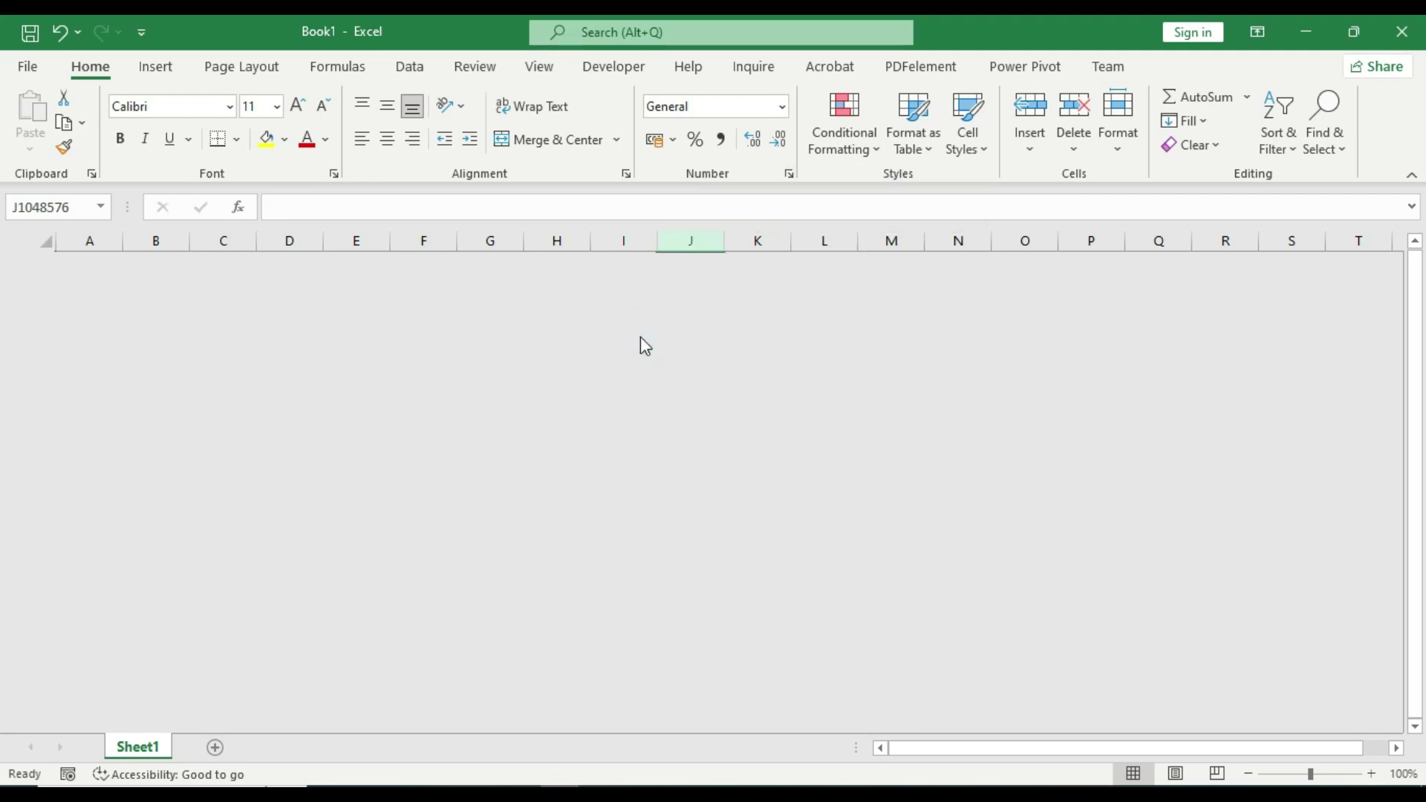
right_click(690, 239)
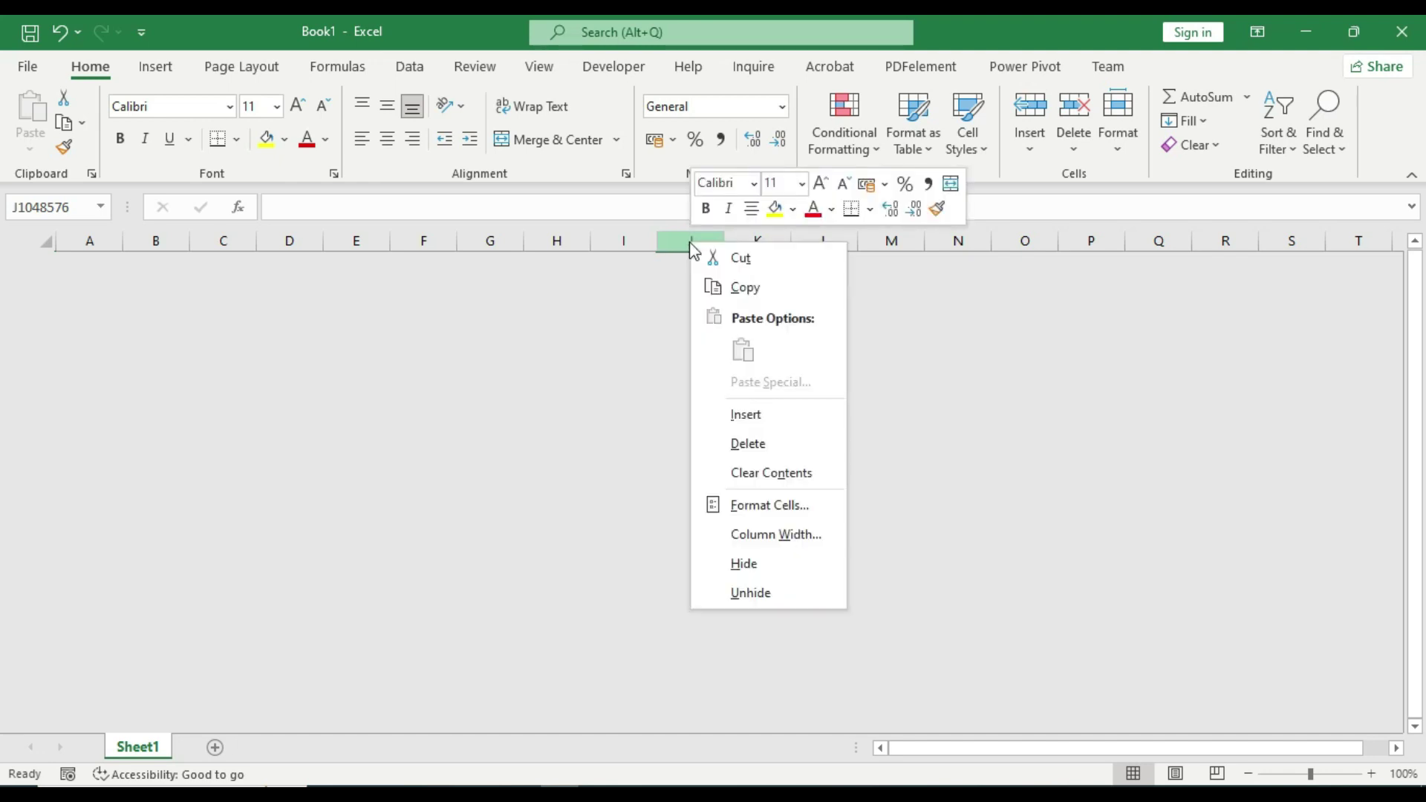
click(756, 589)
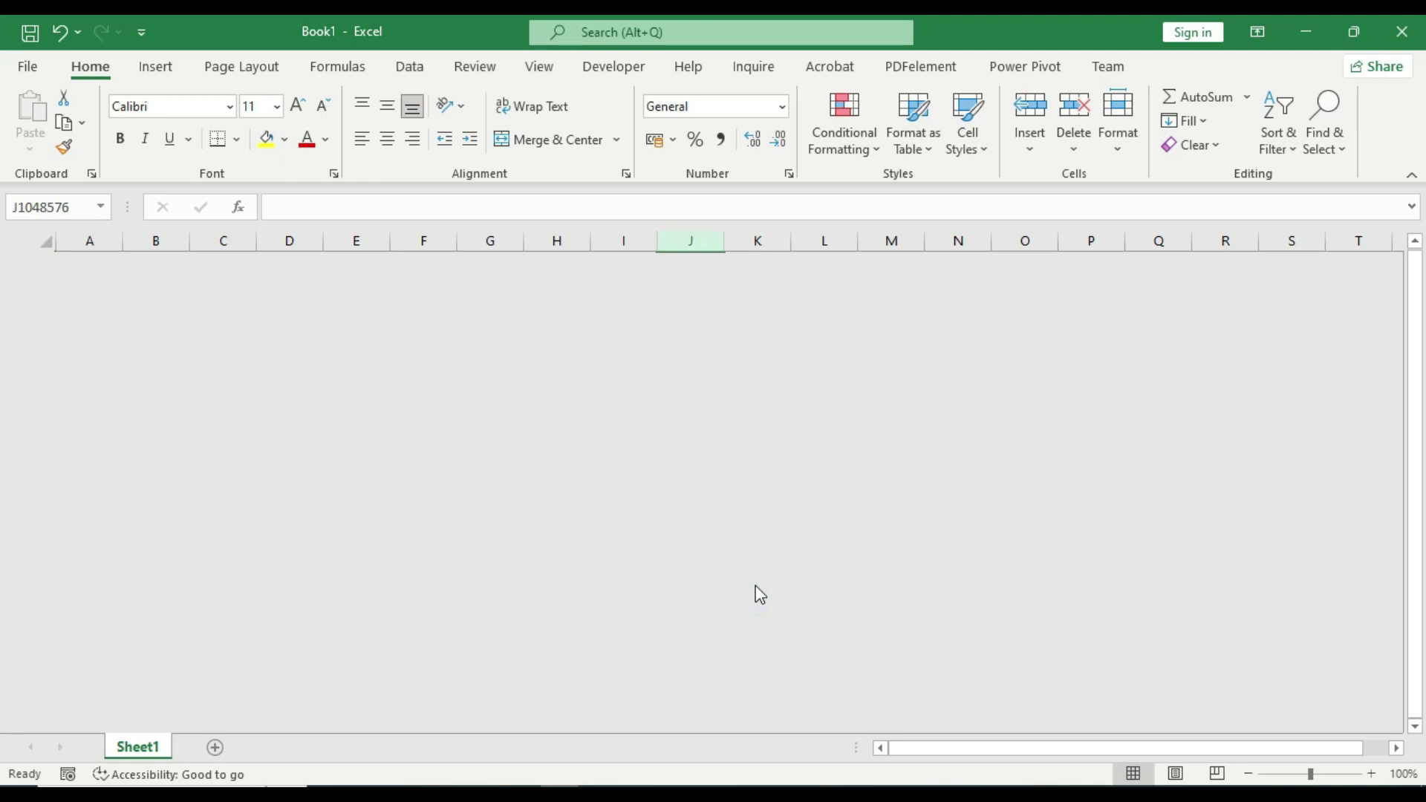
click(711, 455)
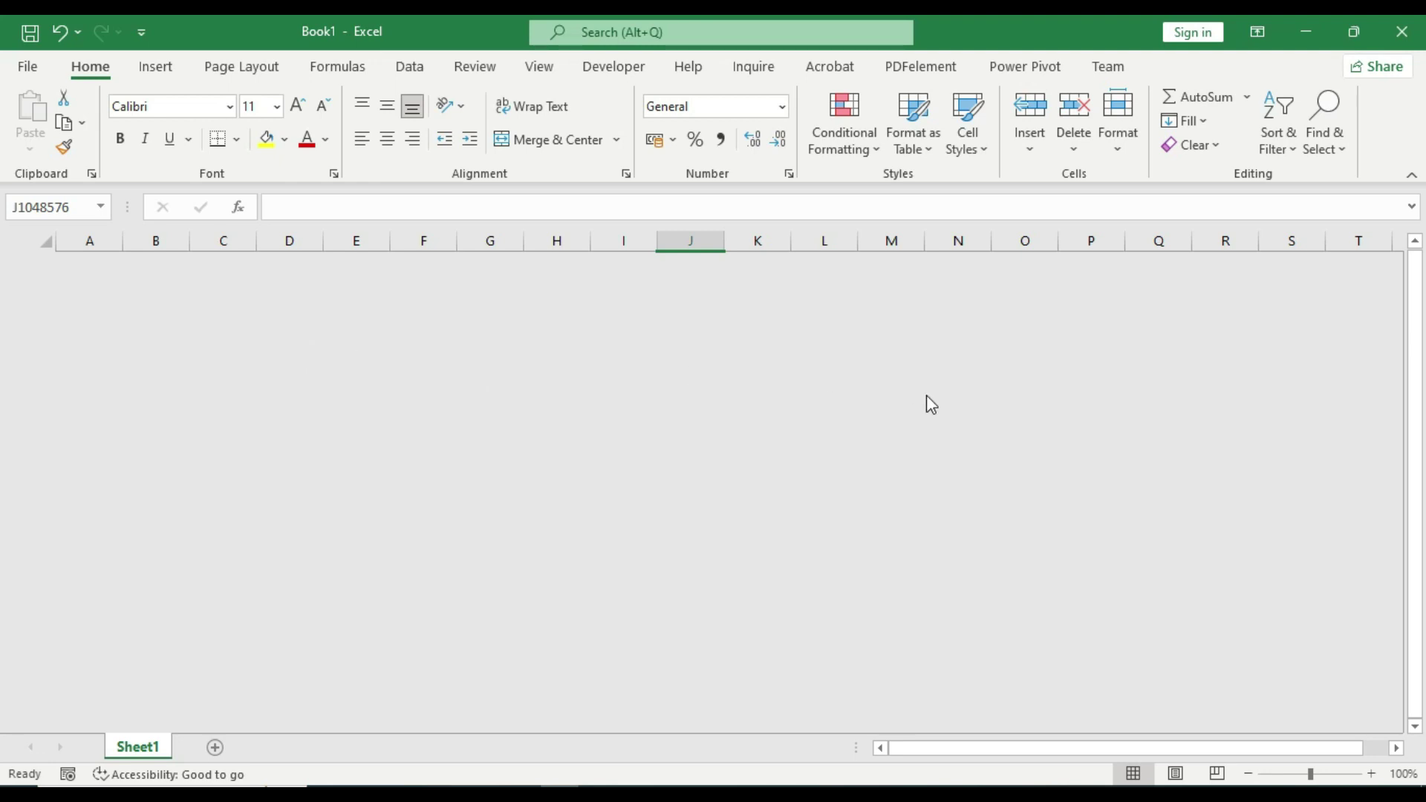
- Move the active cell along row 1048576 from column J to column T
key(Right)
key(Right)
key(Right)
key(Right)
key(Right)
key(Right)
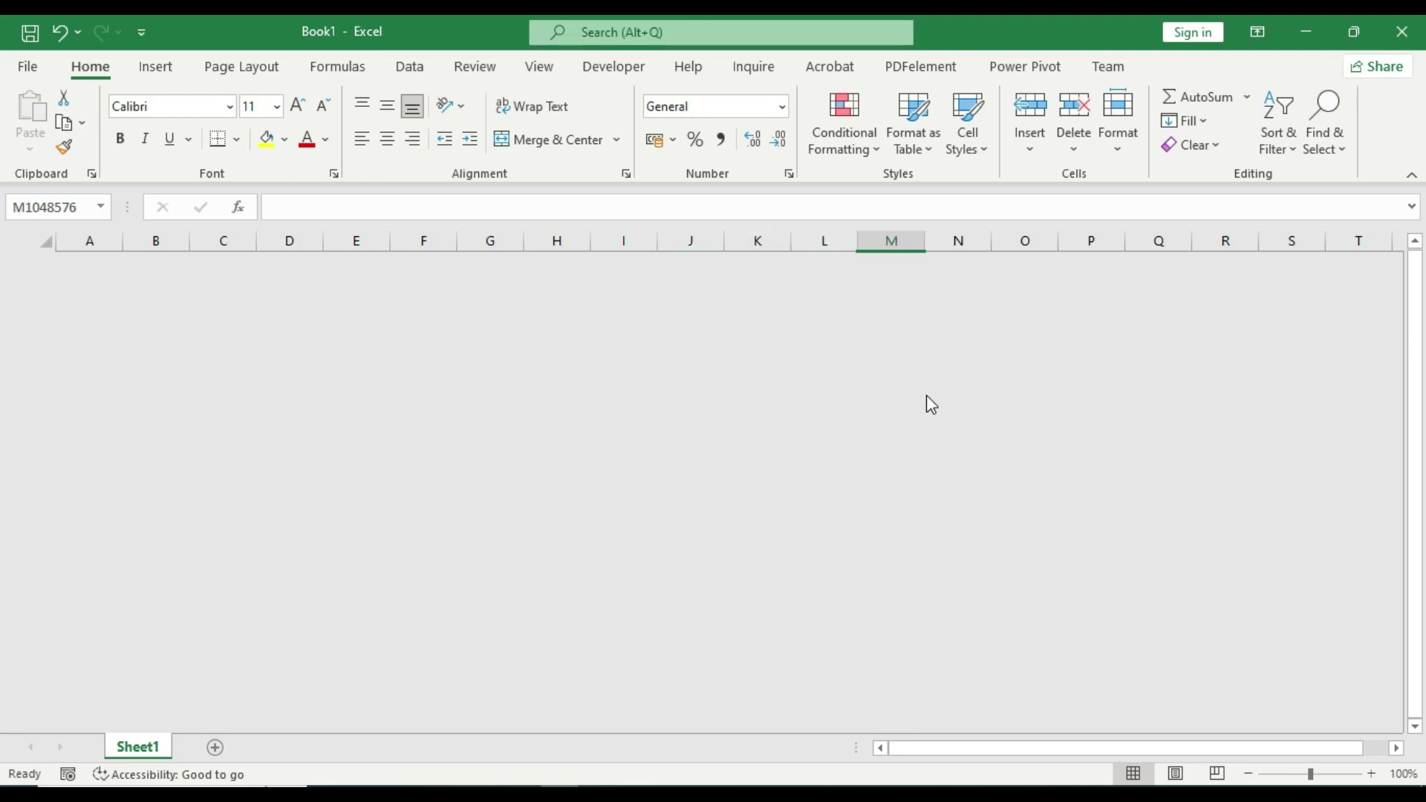
key(Right)
key(Right)
key(Right)
key(Right)
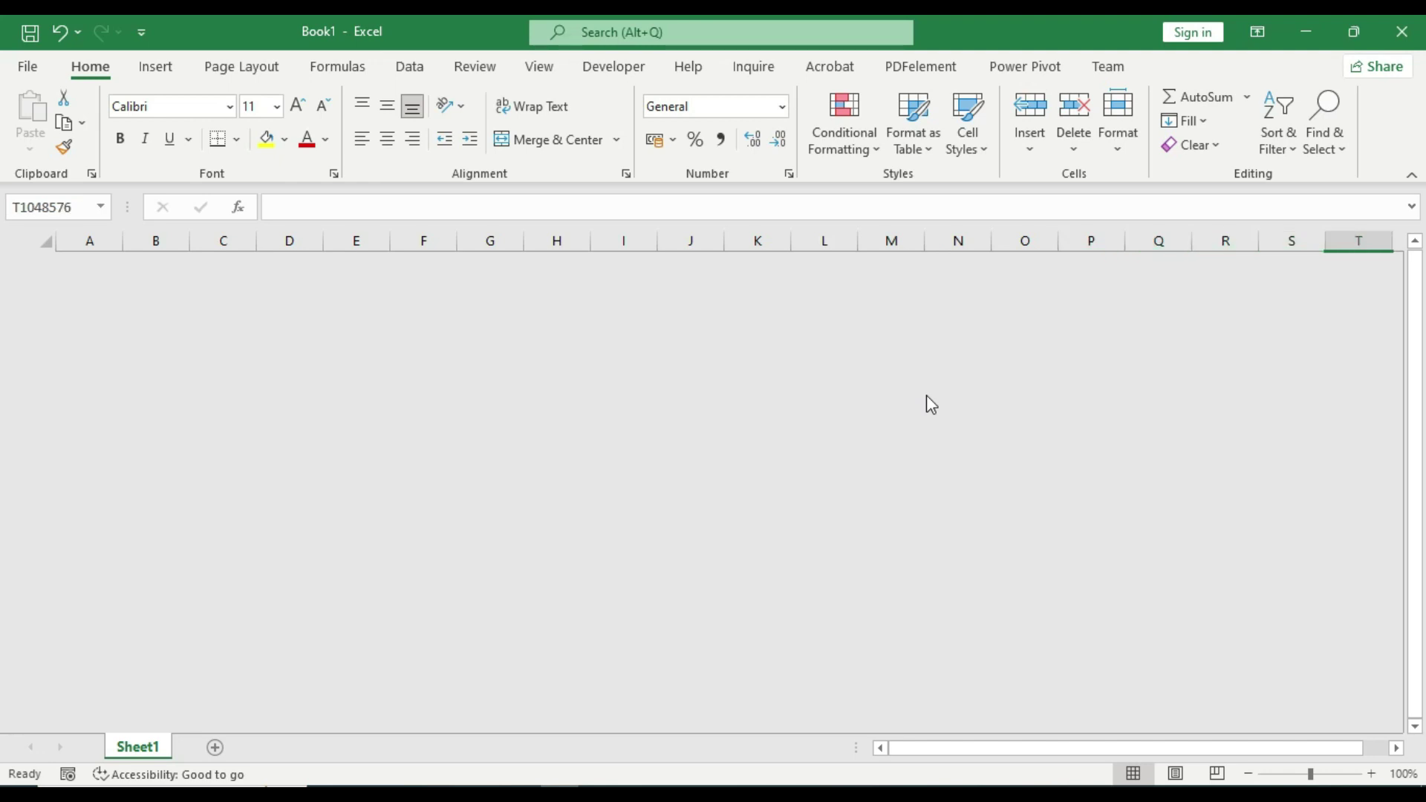
- Jump back and forth along row 1048576 between last column XFD and first column A
key(ctrl+Right)
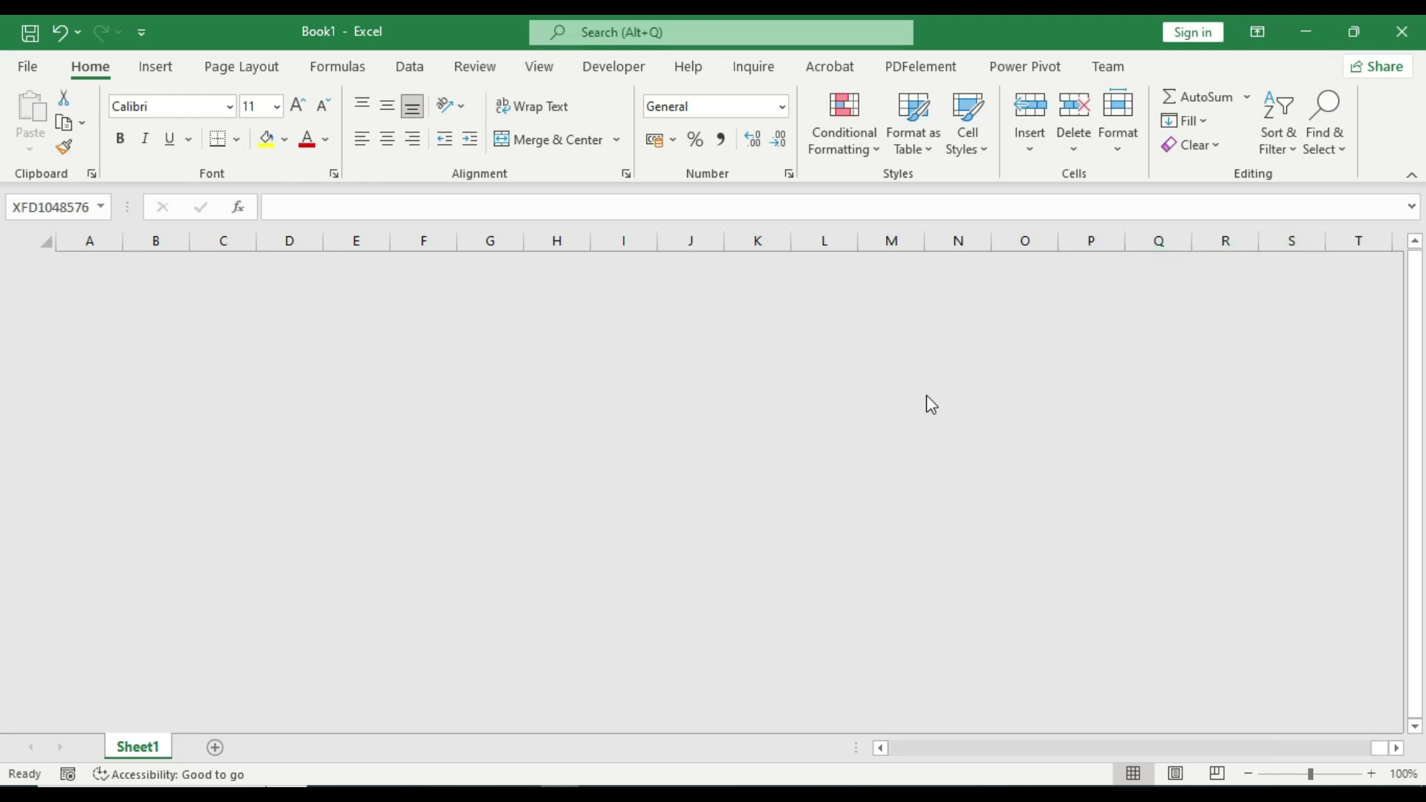
key(ctrl+Left)
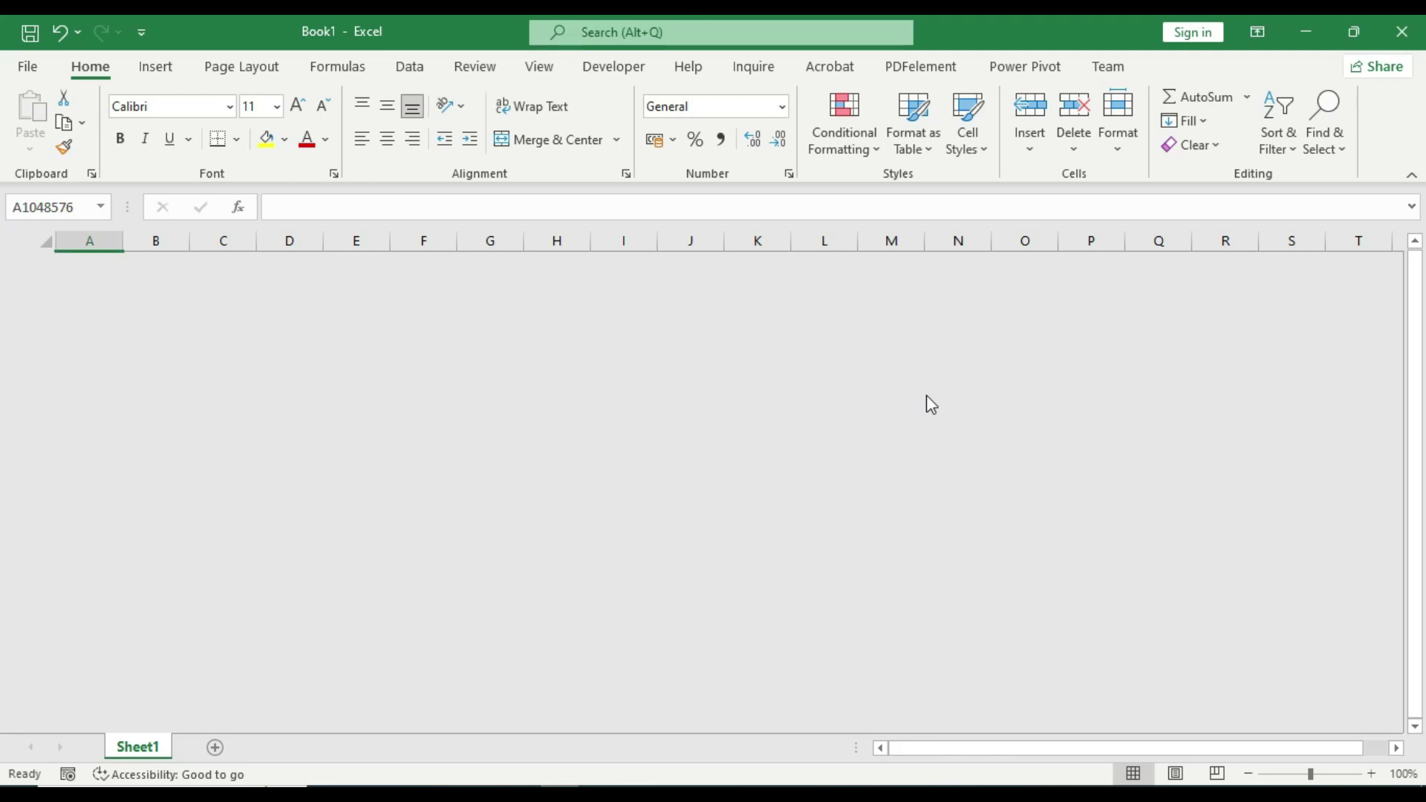
key(ctrl+Right)
key(ctrl+Left)
key(ctrl+Right)
key(ctrl+Left)
click(47, 242)
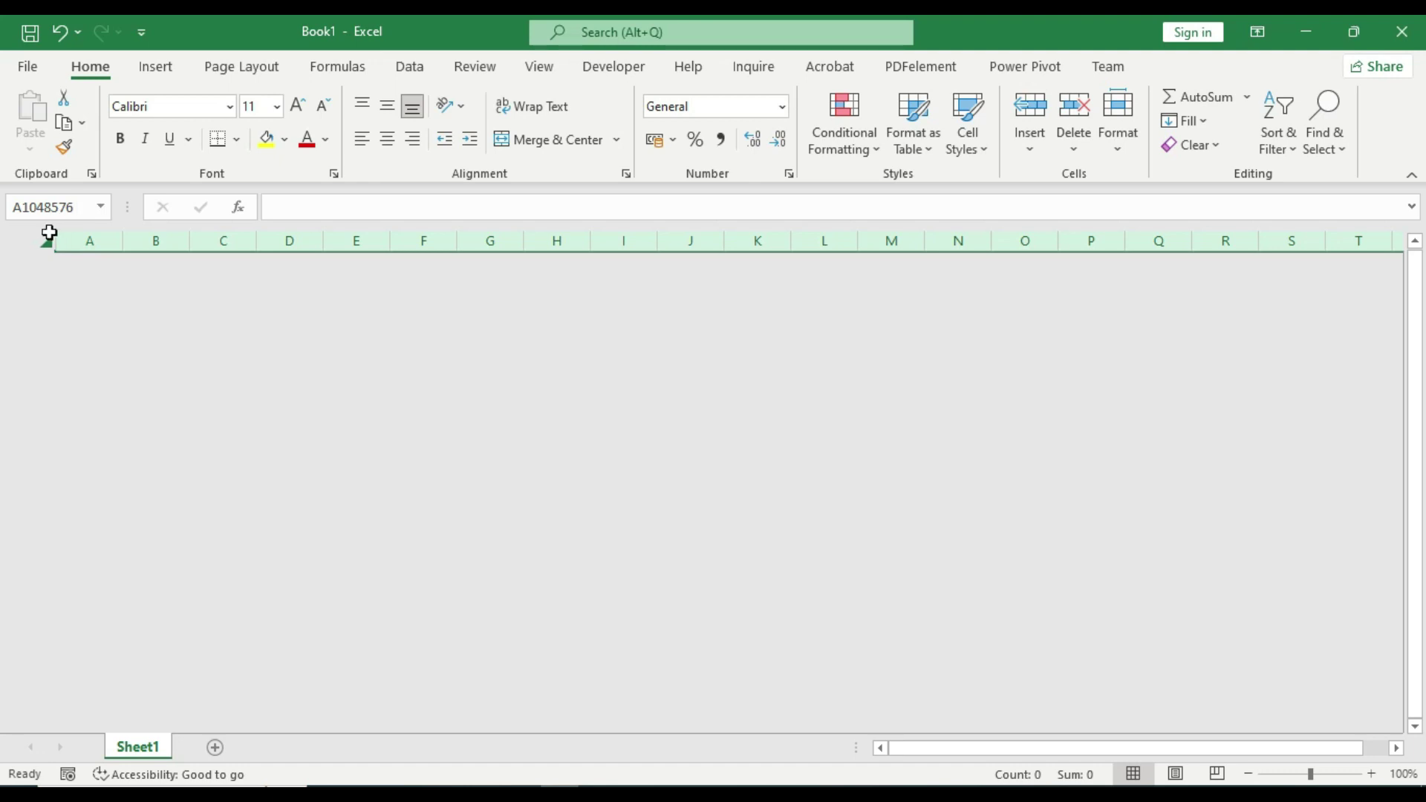
click(63, 208)
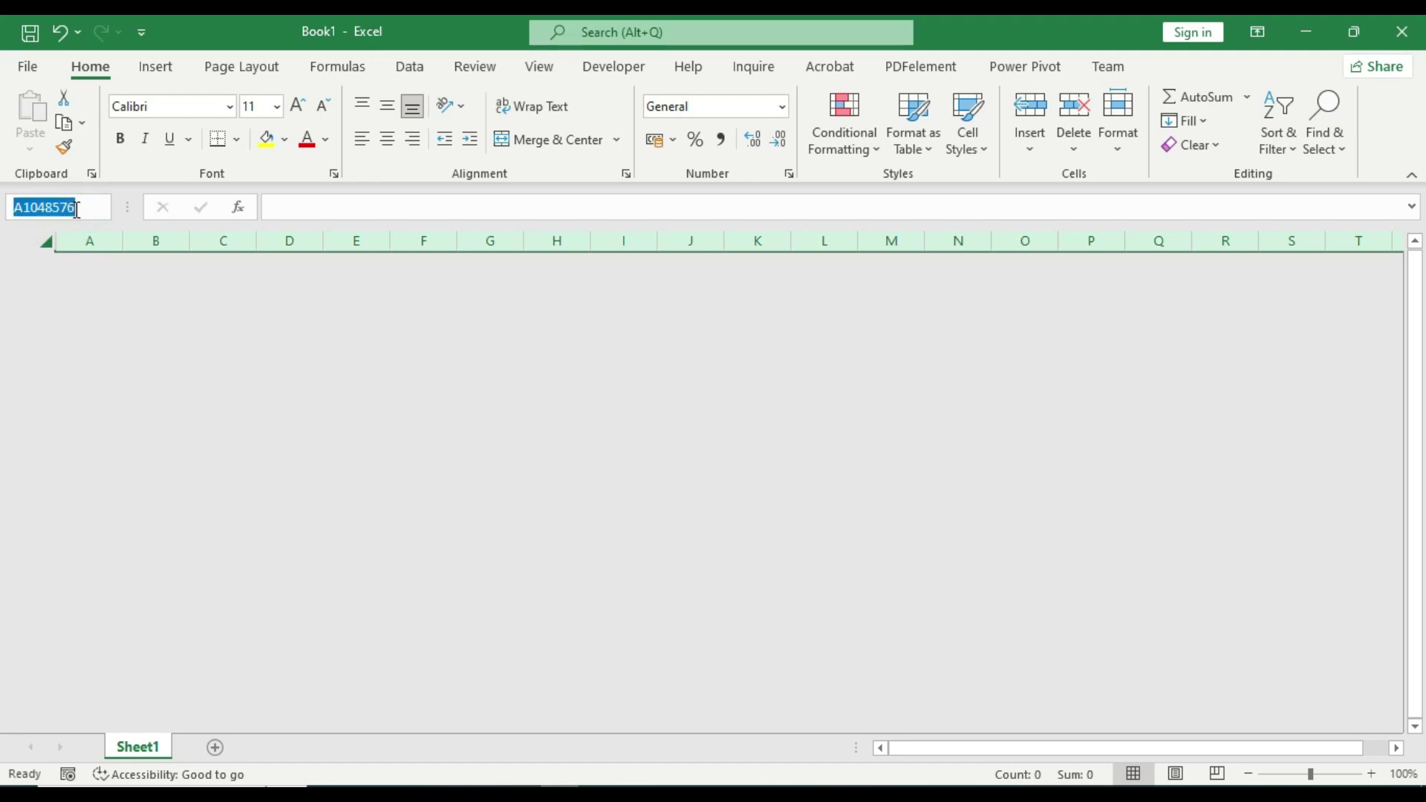
click(43, 239)
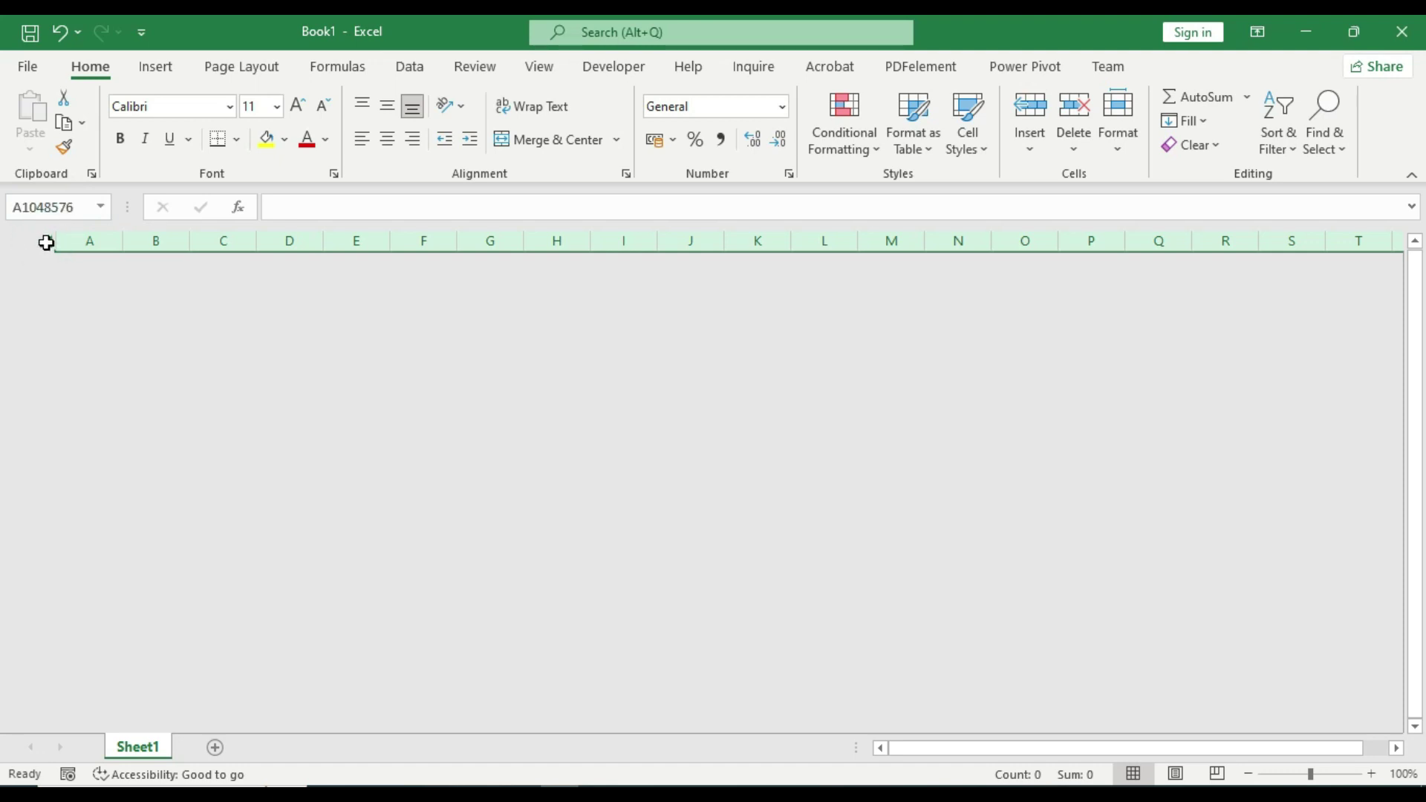
click(46, 243)
right_click(46, 242)
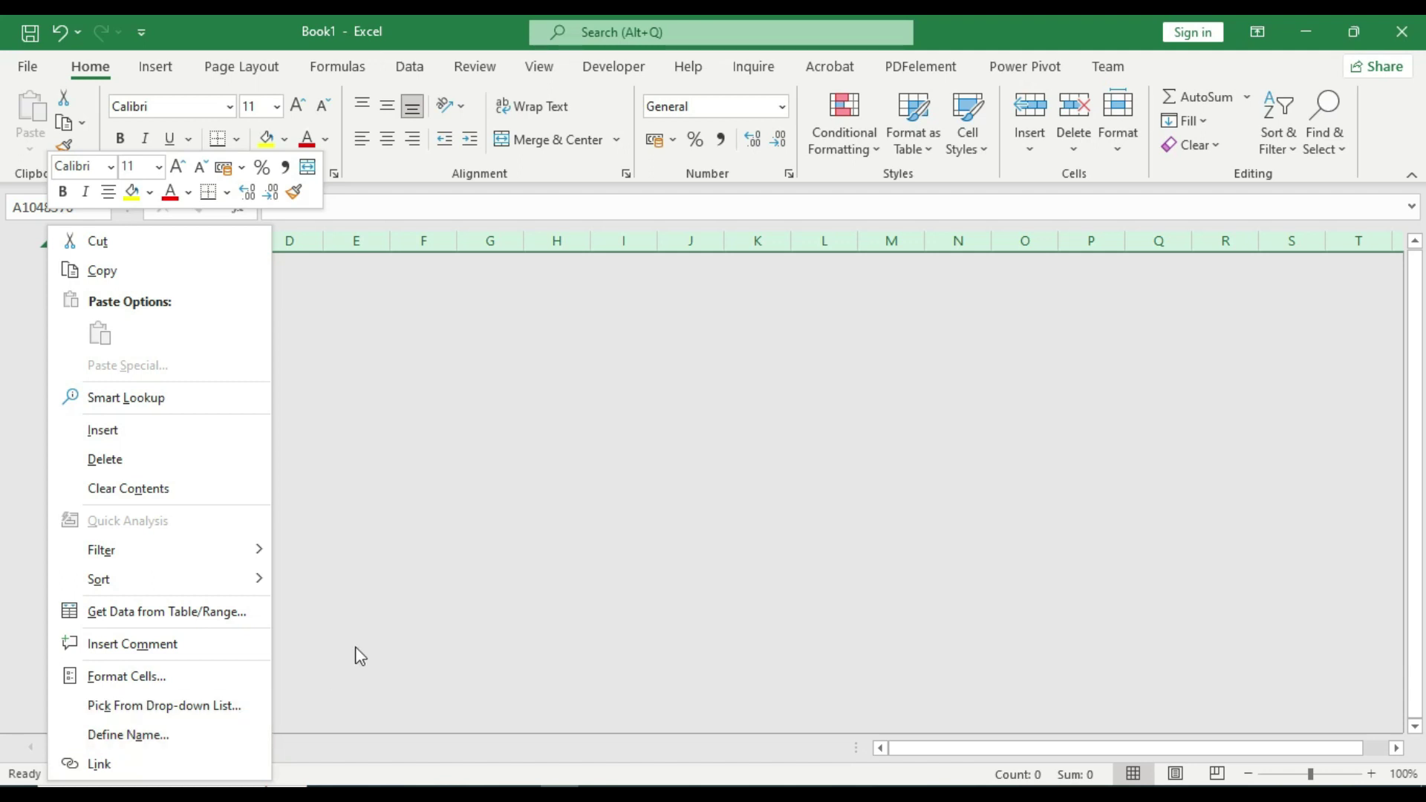
click(380, 609)
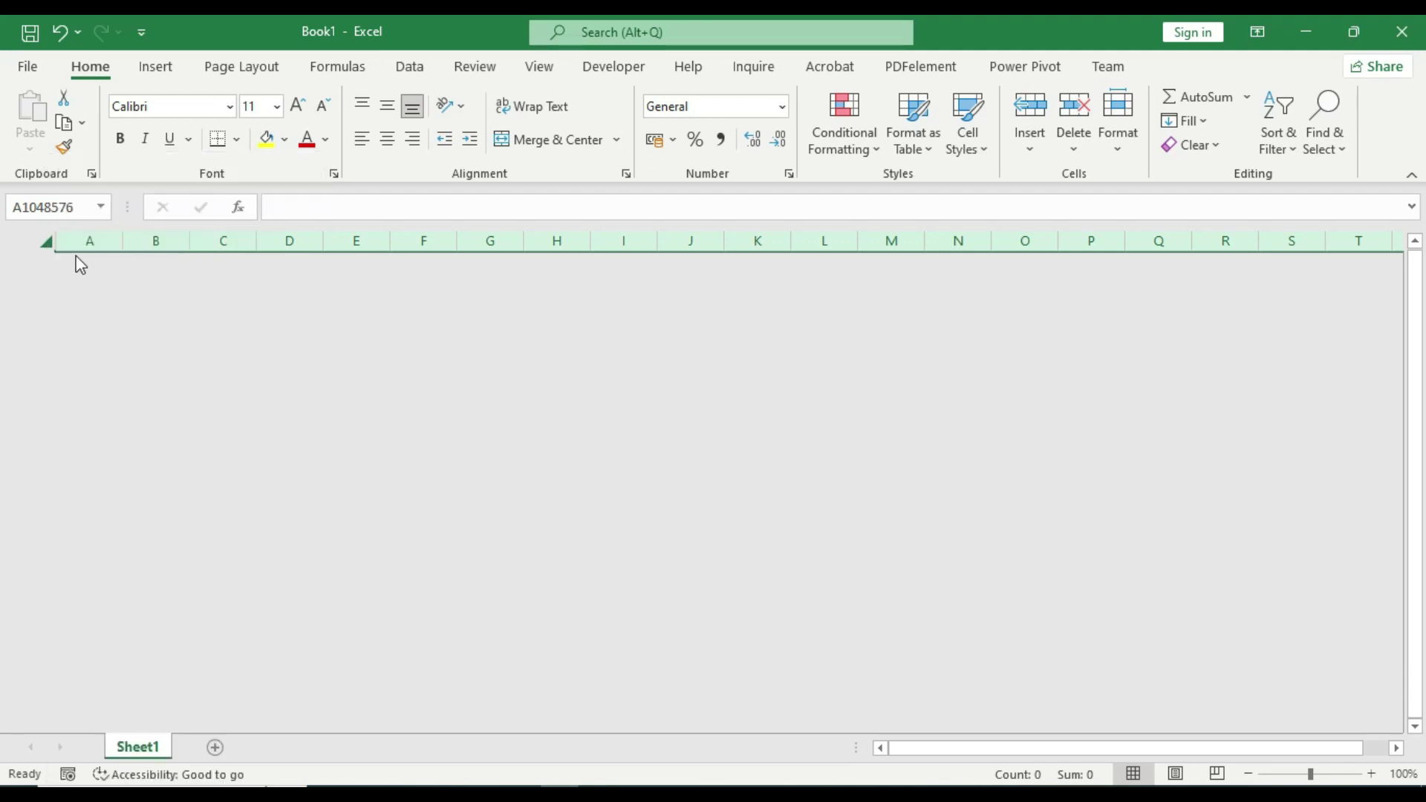
right_click(50, 252)
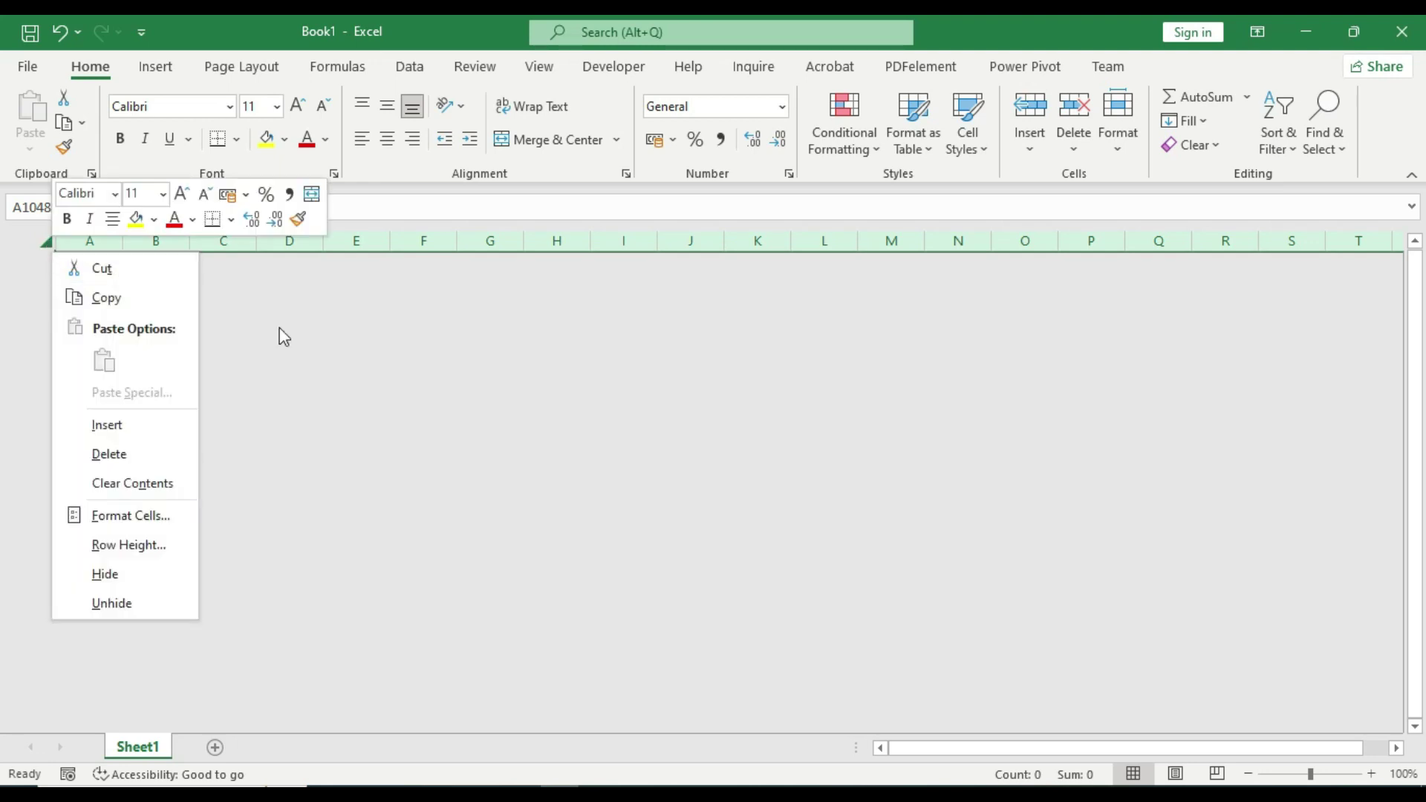
click(315, 337)
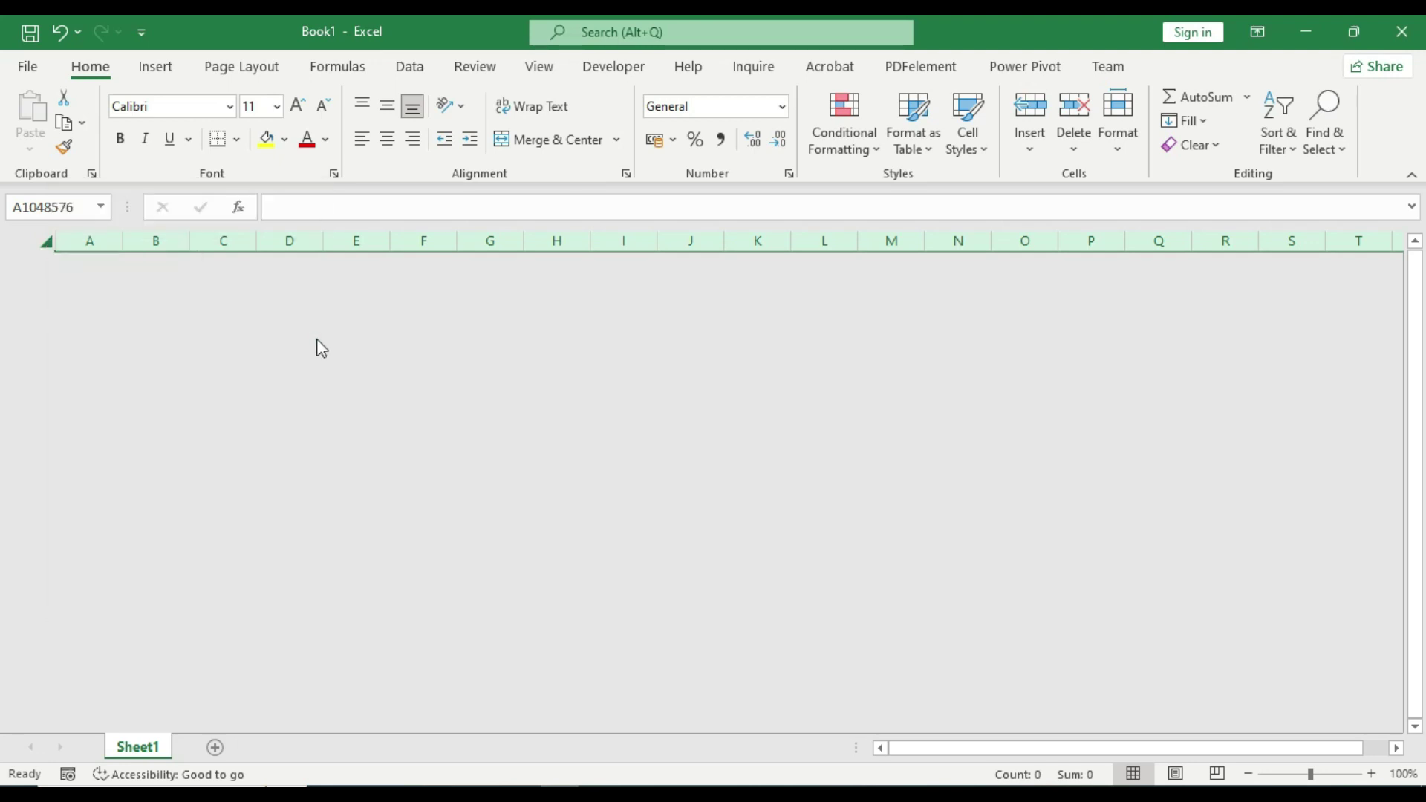
- Select the whole worksheet and unhide all of its rows
click(46, 242)
right_click(46, 243)
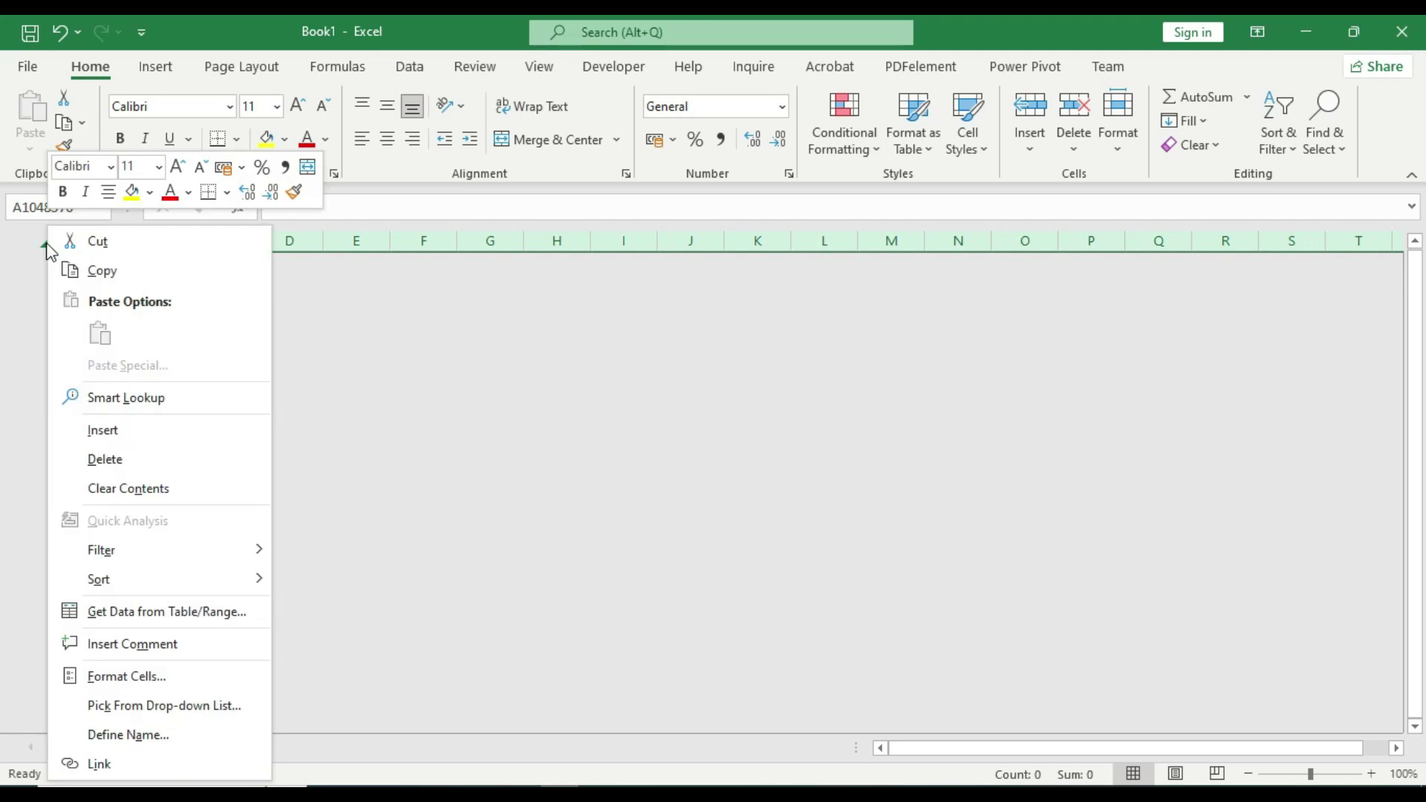
click(33, 257)
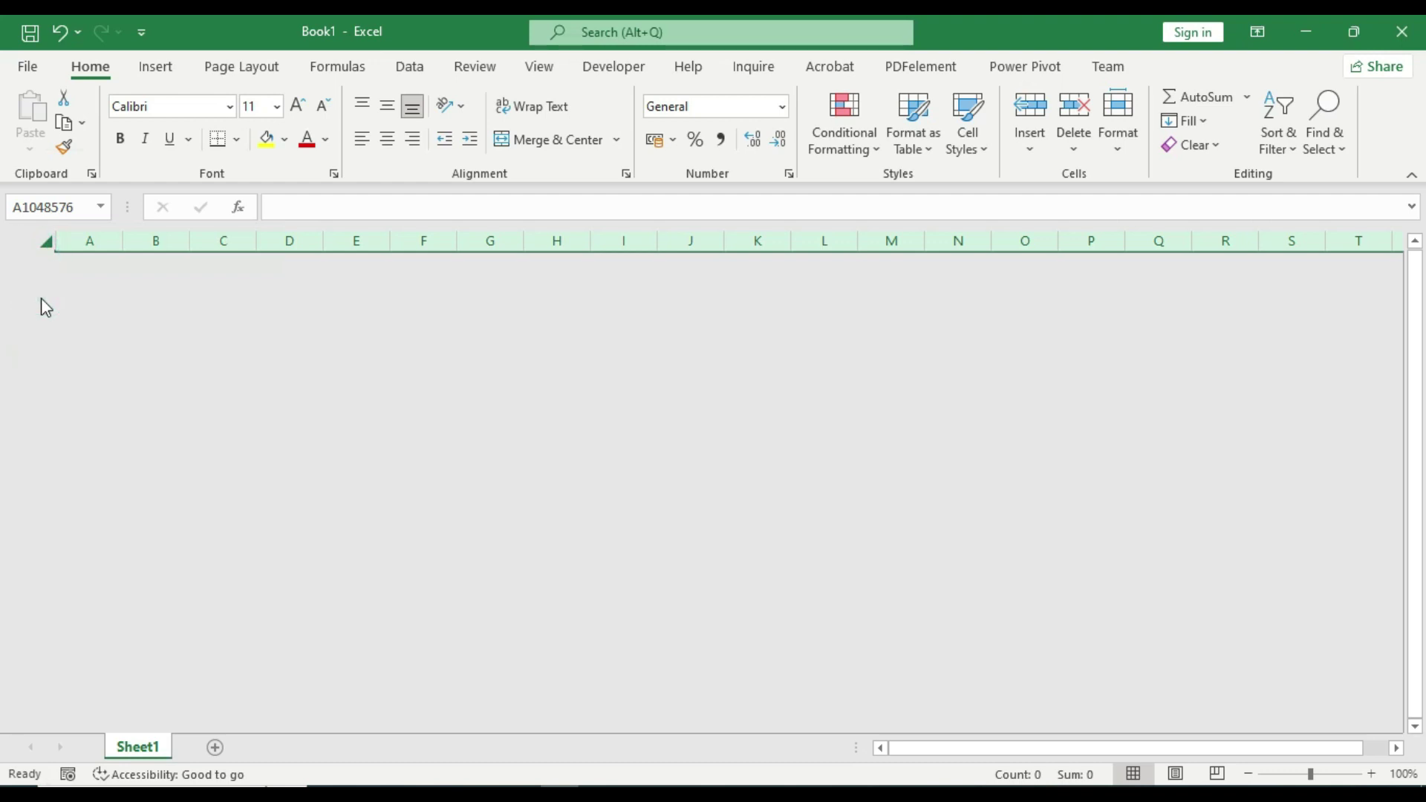
right_click(48, 252)
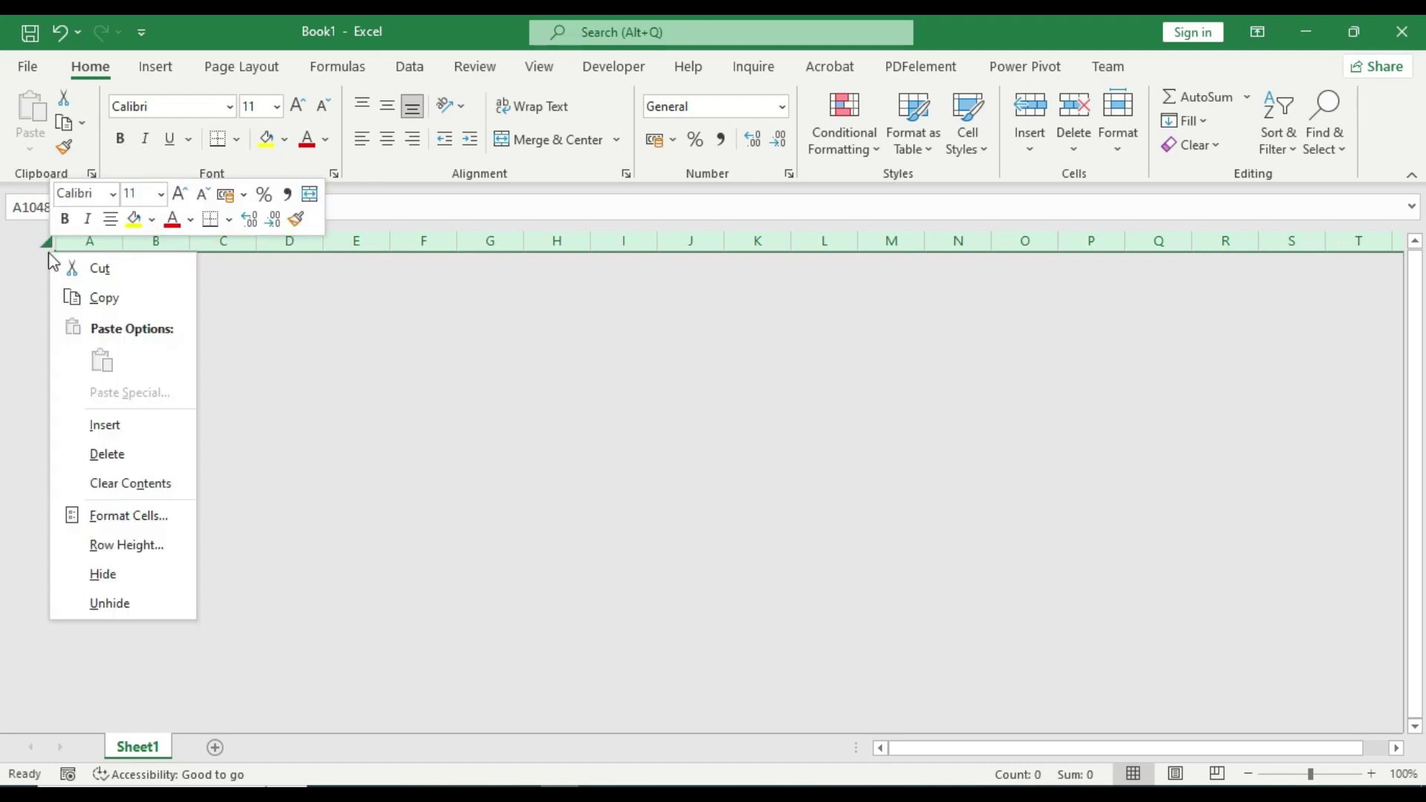
click(128, 604)
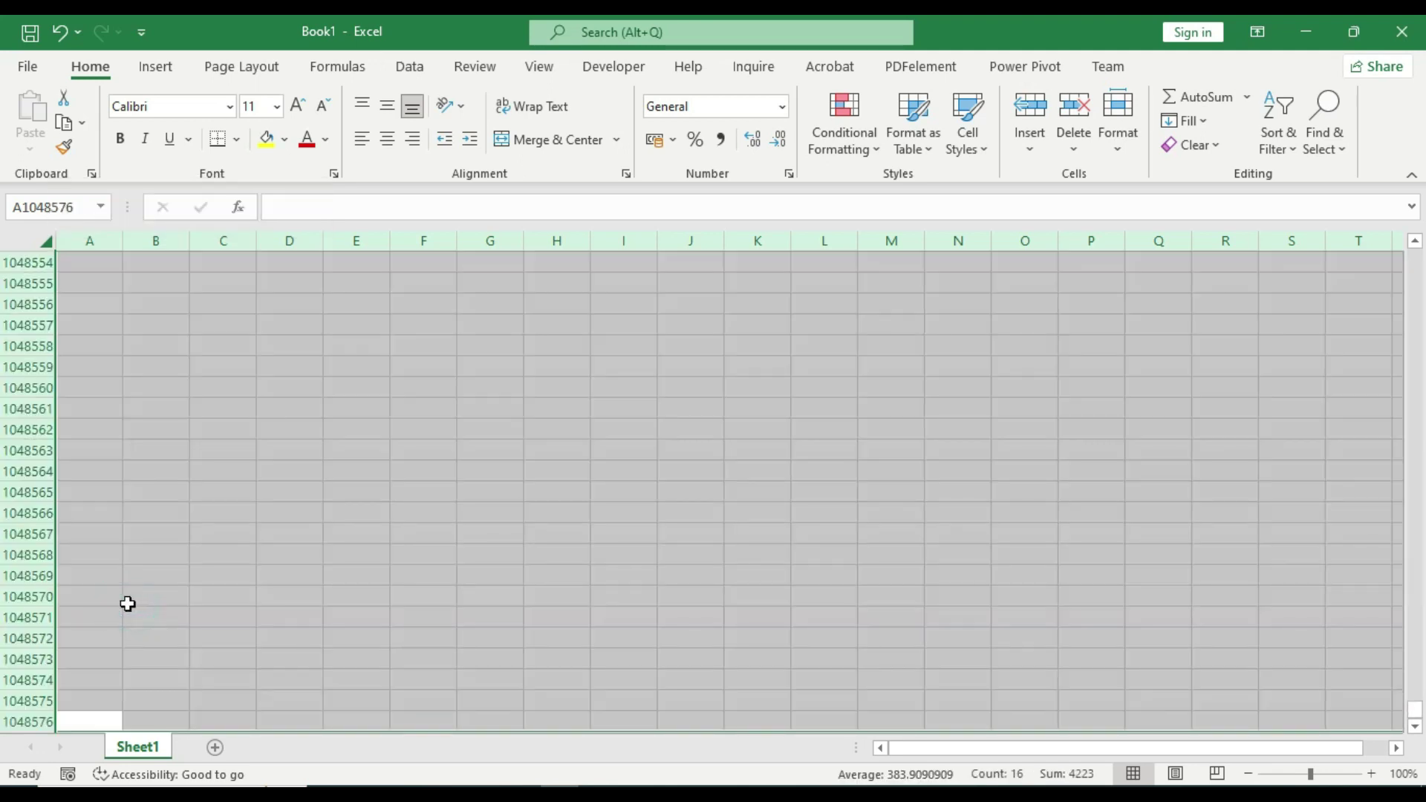
- Return to the top of the sheet and move across row 2 and back to cell A2
key(ctrl+Home)
key(Down)
key(Right)
key(Right)
key(Right)
key(Right)
key(Right)
key(Right)
key(Right)
key(Right)
key(Home)
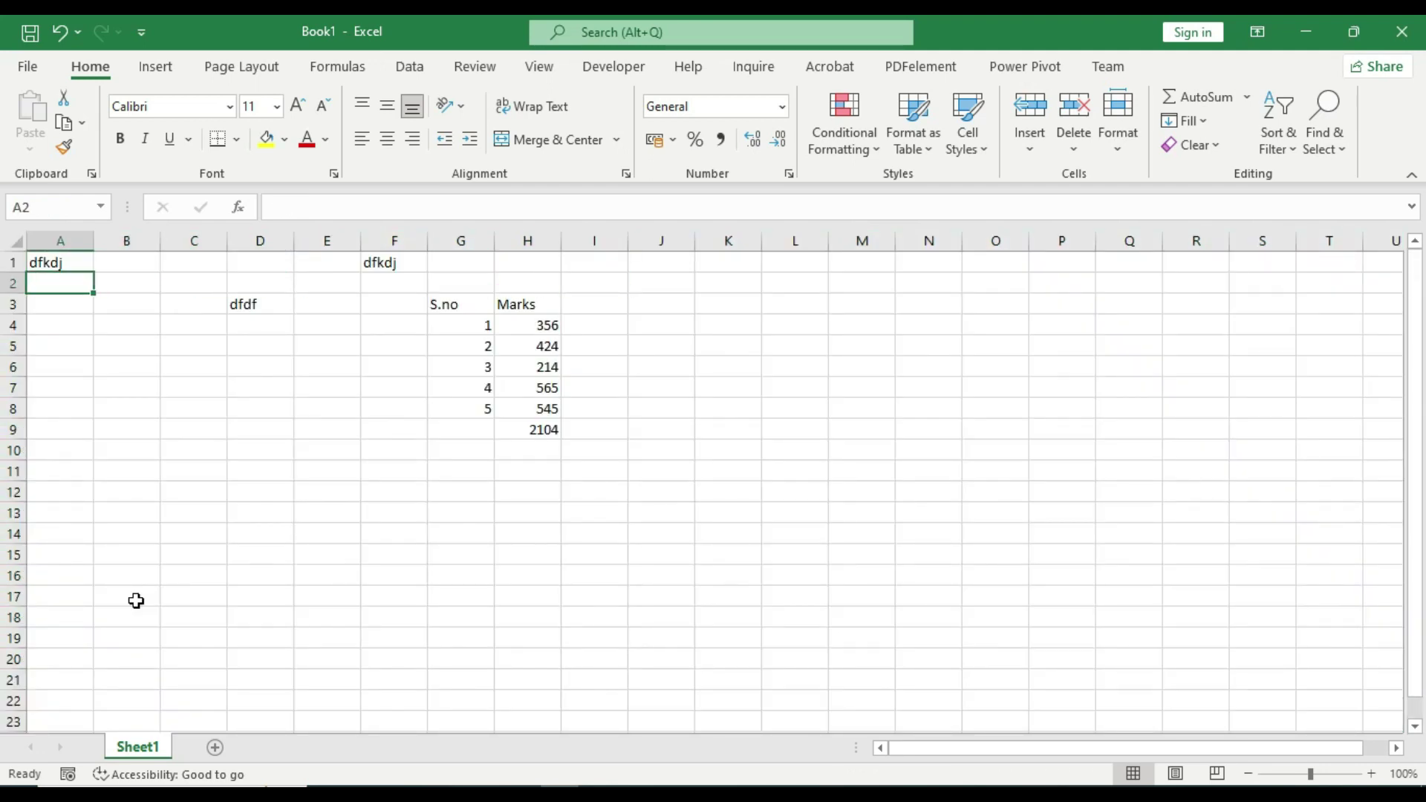
key(Right)
key(Right)
key(Right)
key(Right)
key(Home)
- Jump to the last row of column A and back to A1, and select the entire row 1
key(ctrl+Down)
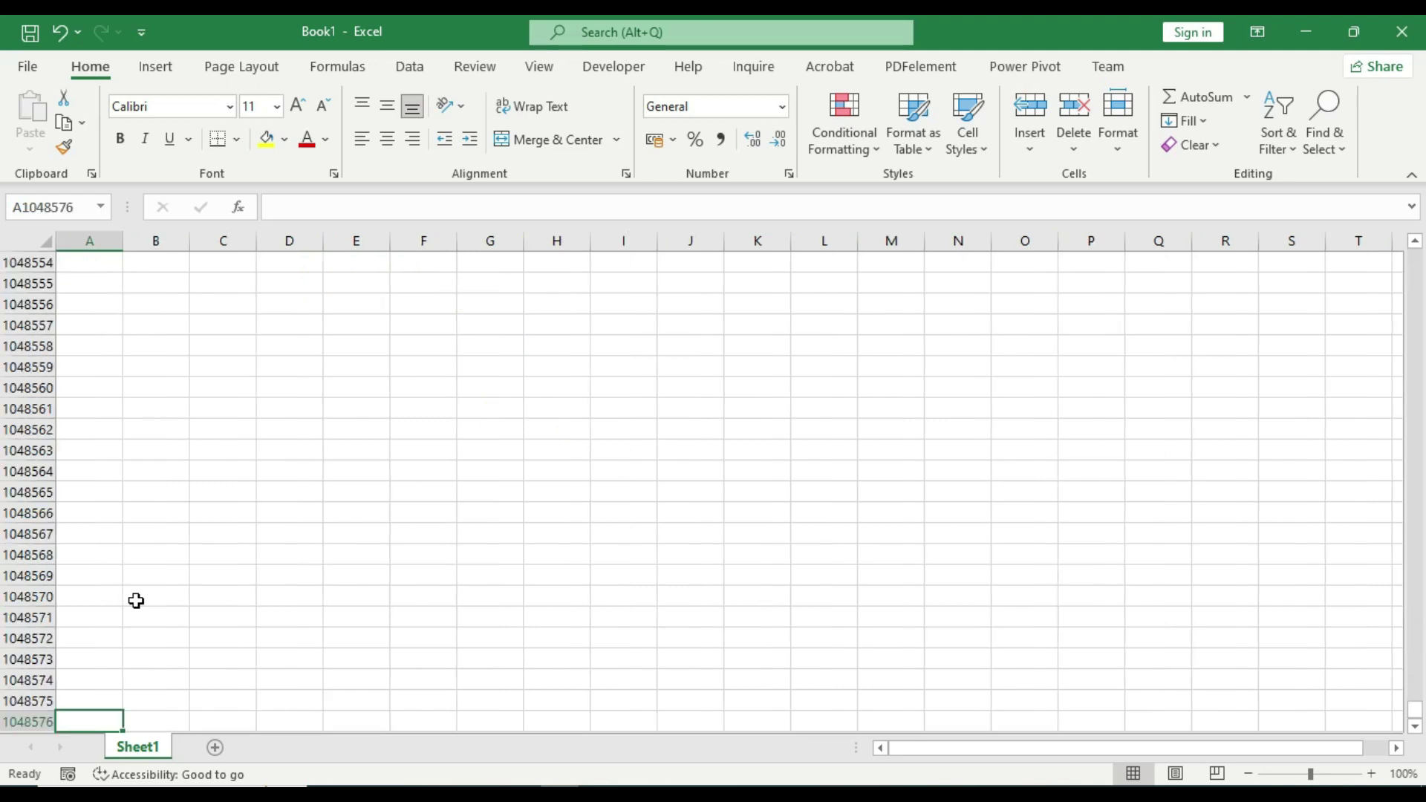
key(ctrl+Up)
key(shift+space)
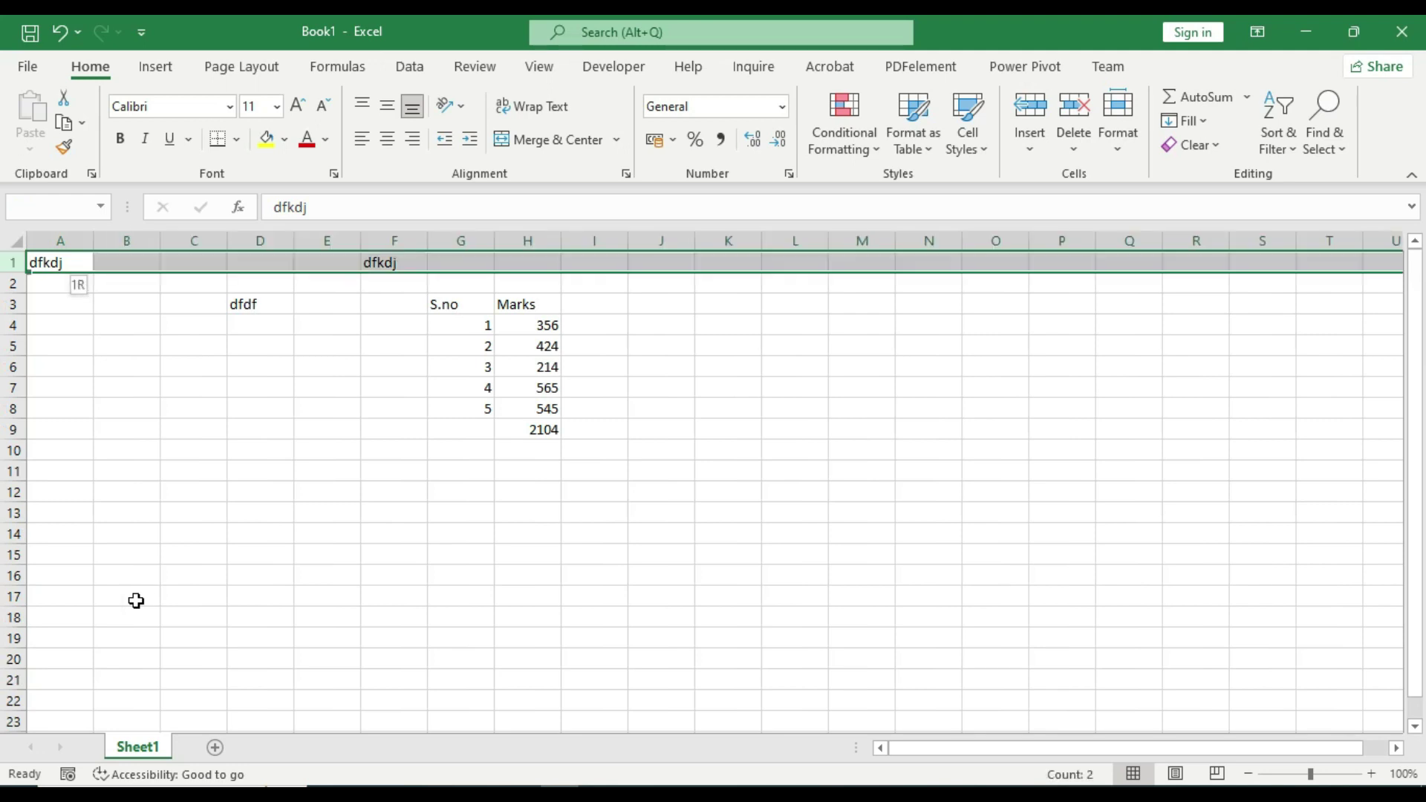
key(ctrl+space)
key(ctrl+Home)
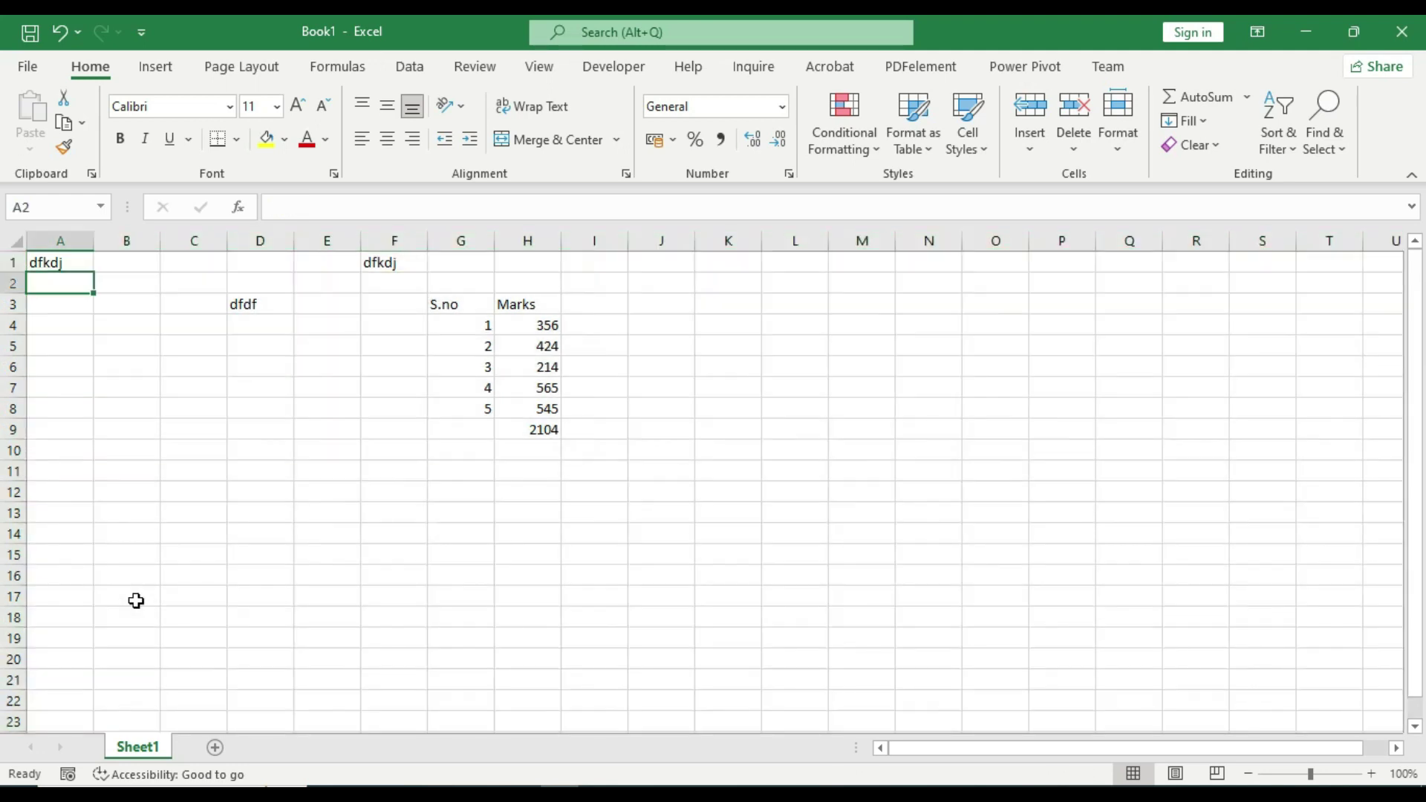
- Select a block of entire rows starting at row 1, and clear the selection by choosing cell A14
click(14, 260)
drag(14, 261, 14, 577)
click(71, 538)
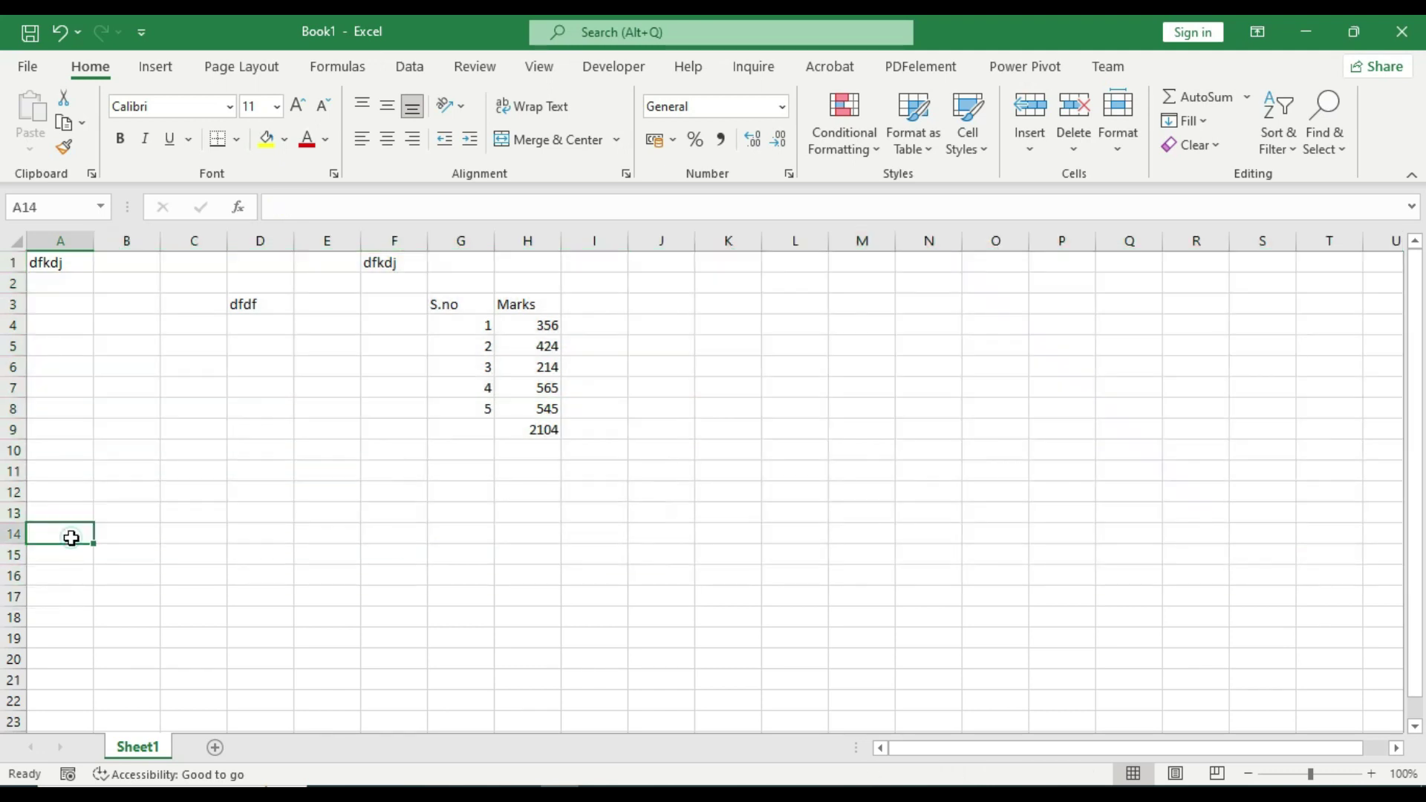
- Return to cell A1, select the entire column A and extend the selection through column F
key(ctrl+Home)
key(Right)
key(Left)
key(ctrl+space)
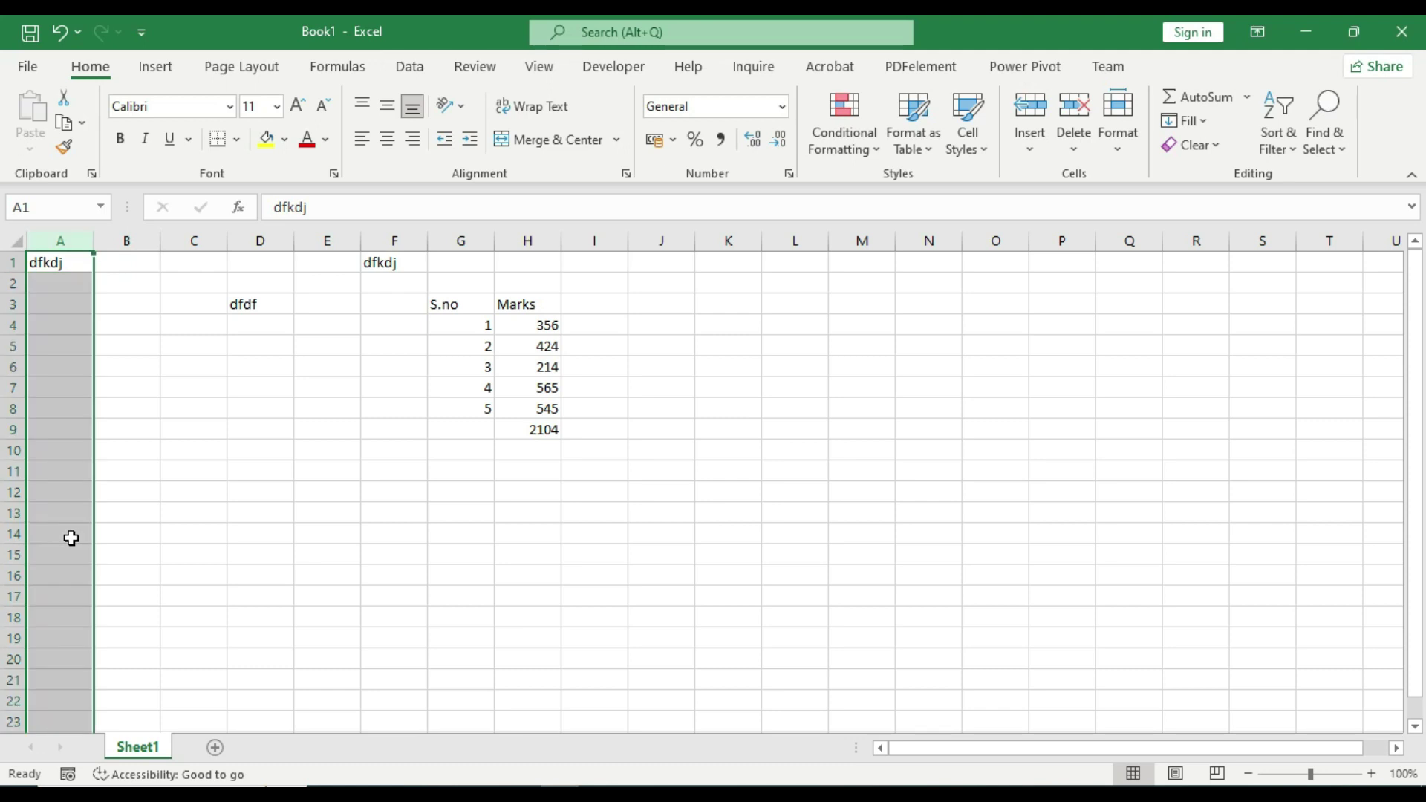
key(shift+Right)
key(shift+Right)
key(shift+Right)
key(shift+Right)
key(shift+Right)
- Extend the column selection from column F through column I, including the S.no and Marks data
key(shift+space)
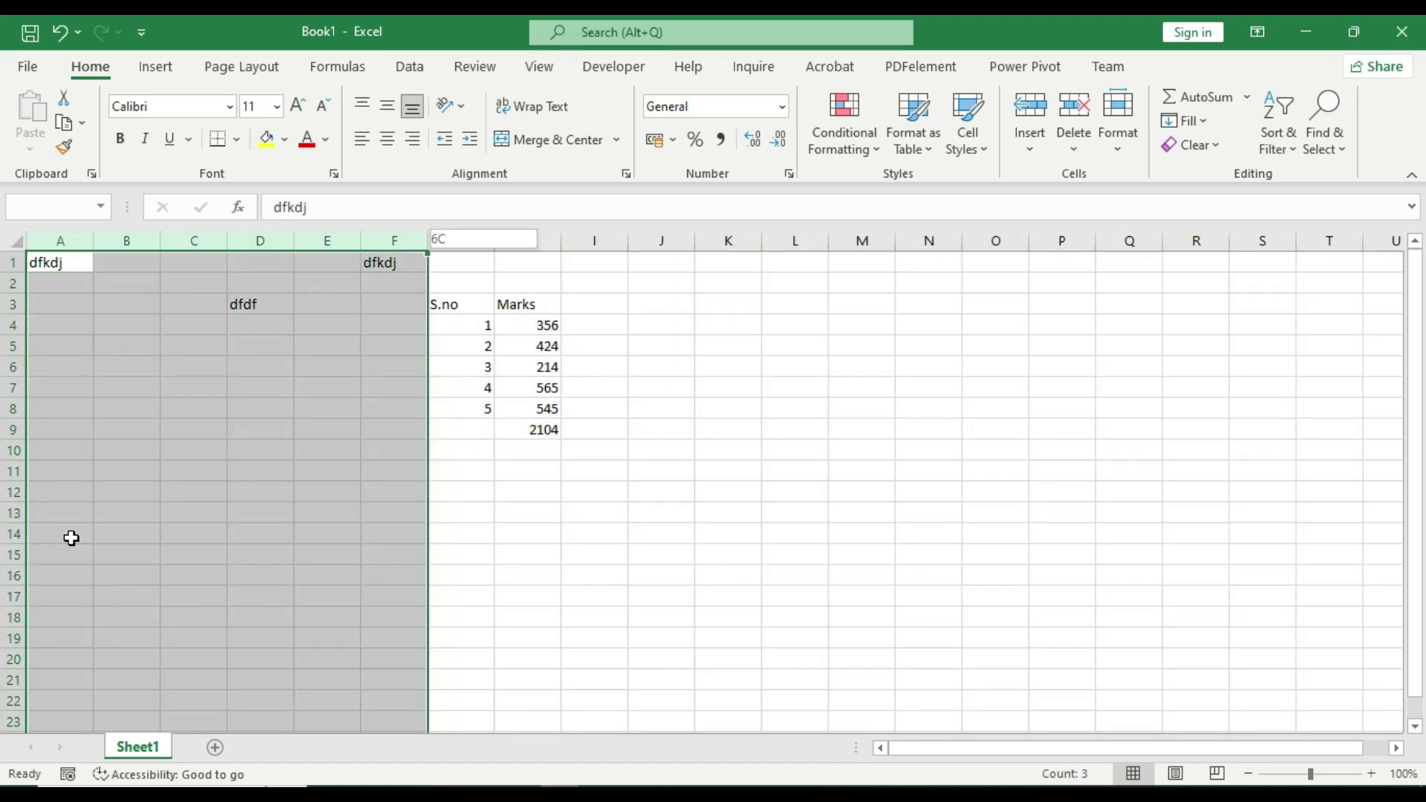
key(shift+space)
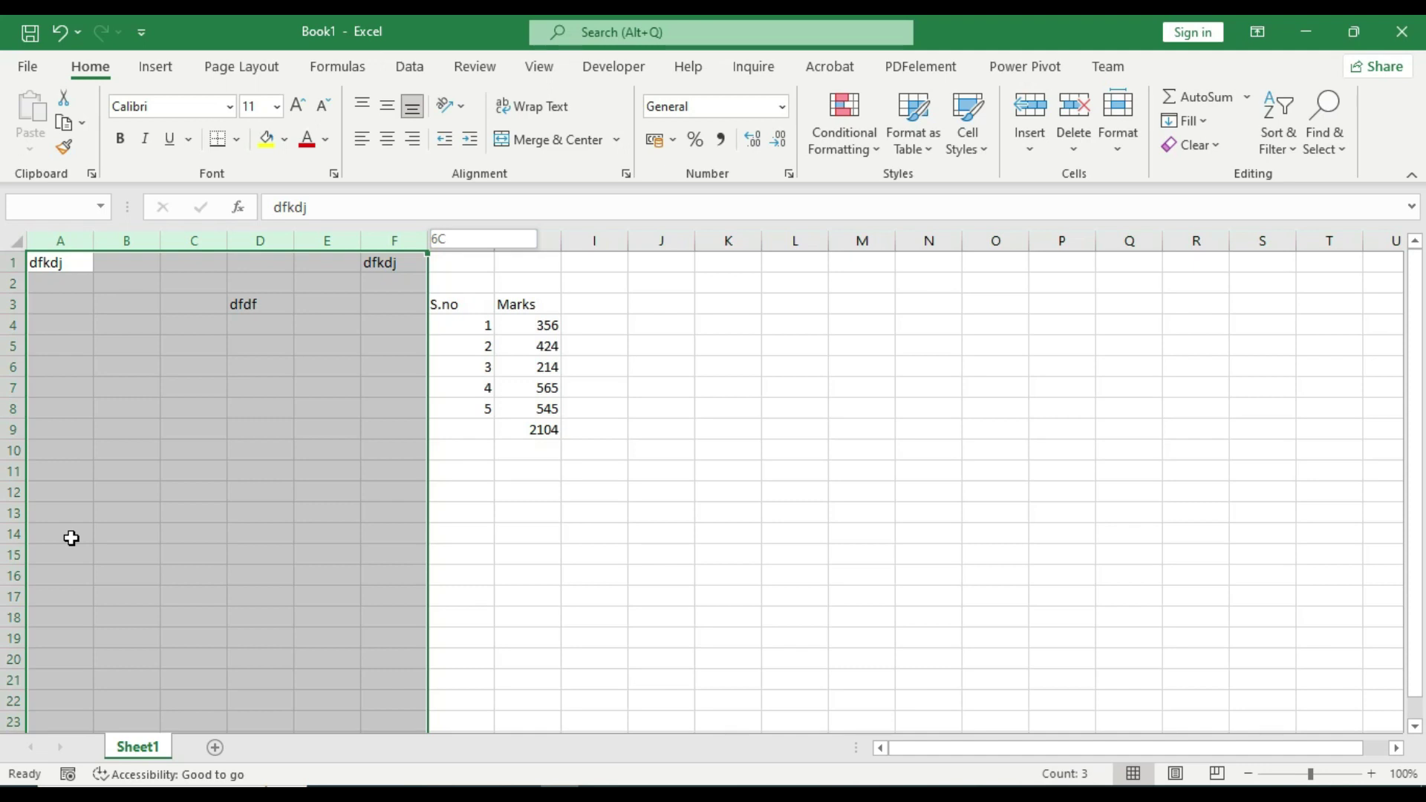
key(shift+Right)
key(shift+Right)
key(shift+Right)
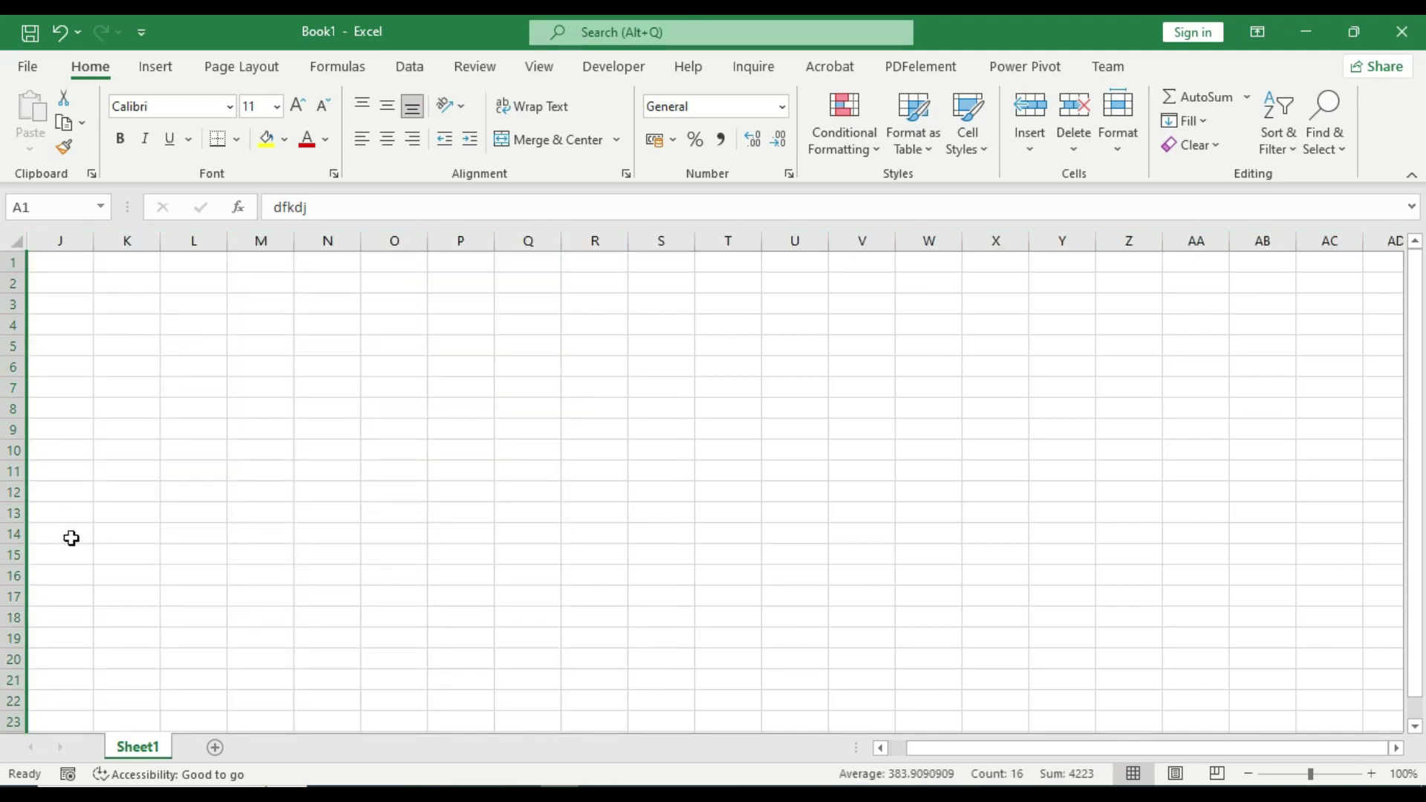
- Clear the selection by choosing cell K10, undo the hiding of columns A through I, and return to cell A1
click(104, 454)
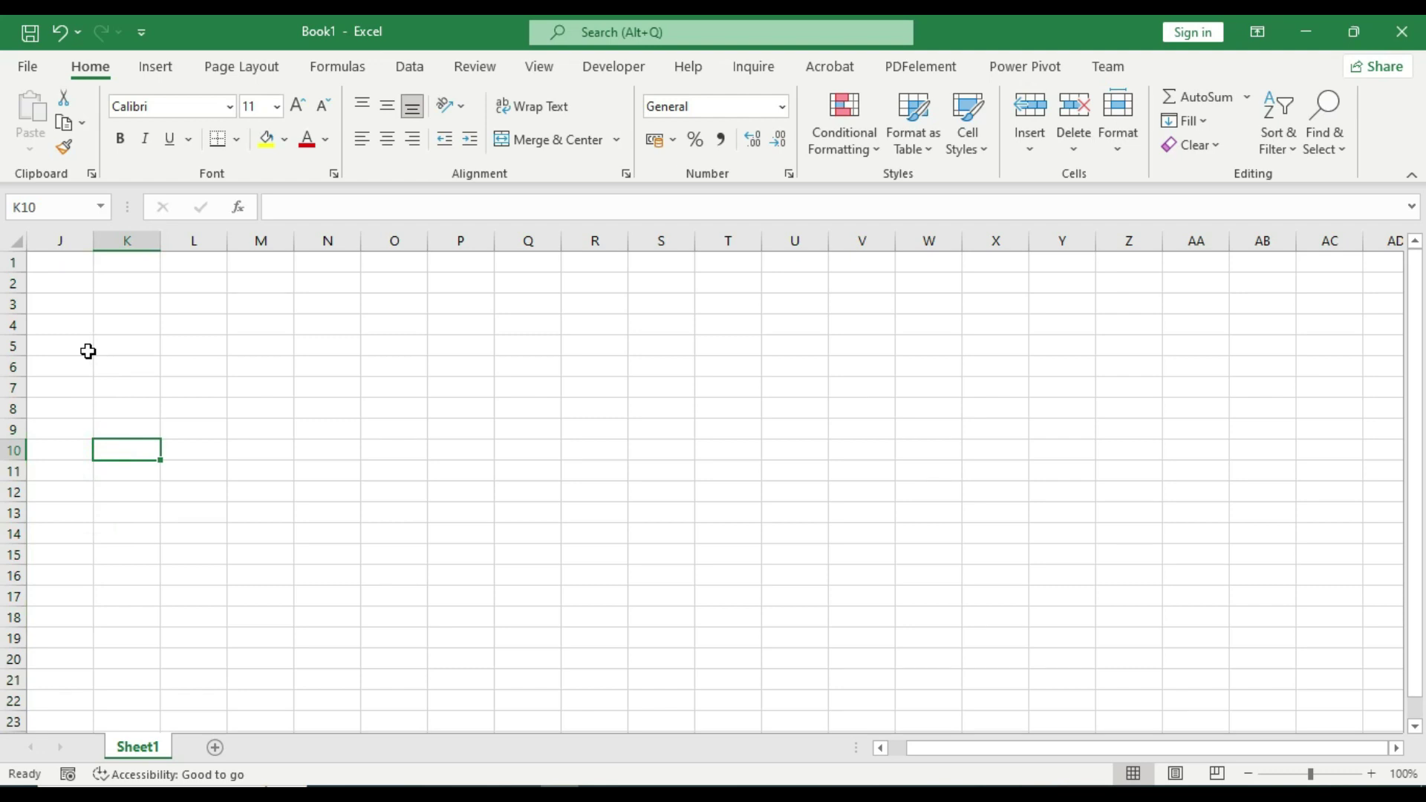
key(ctrl+z)
key(ctrl+Home)
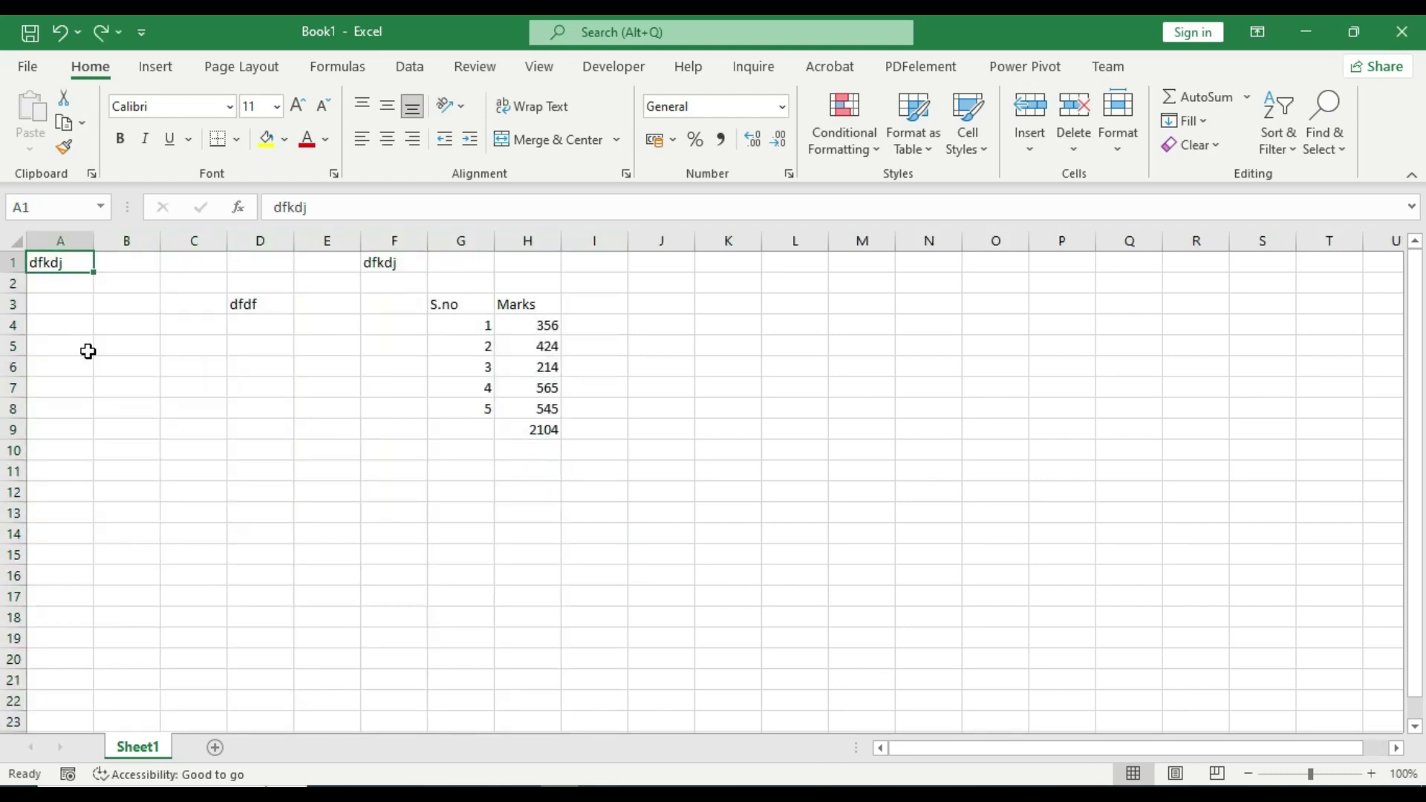
- Select column A, extend the selection through all columns to the sheet's last one, and hide them
key(ctrl+space)
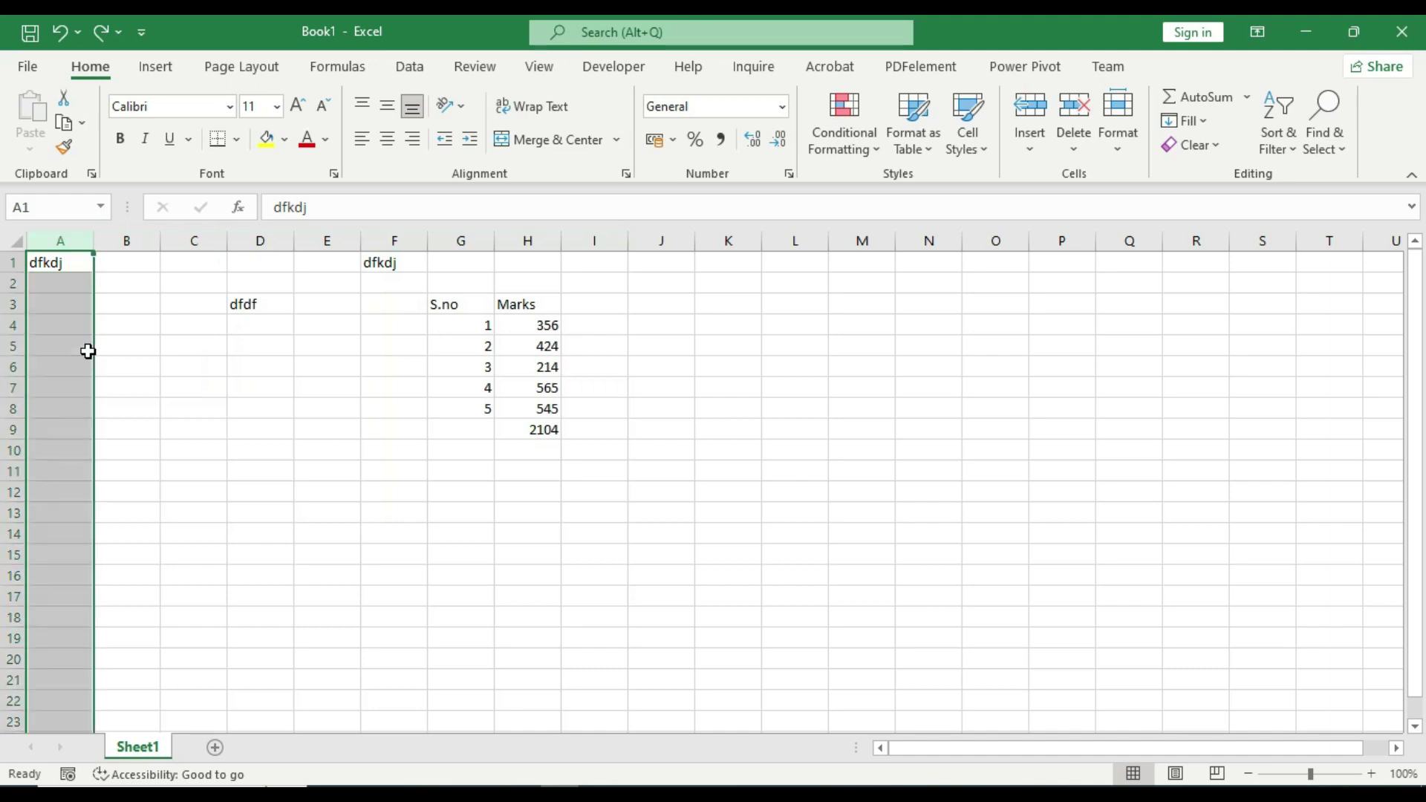
key(ctrl+shift+Right)
key(ctrl+shift+Right)
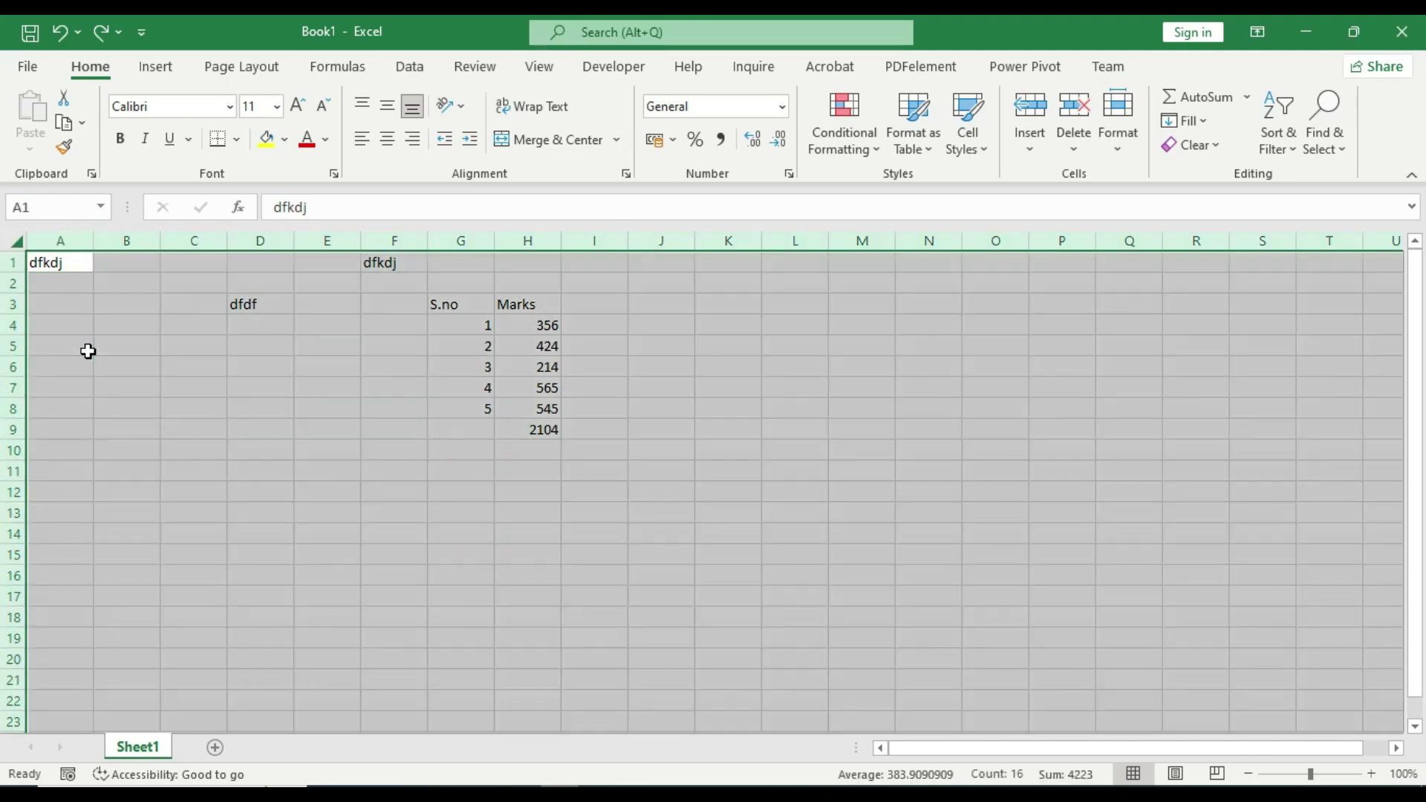
key(ctrl+0)
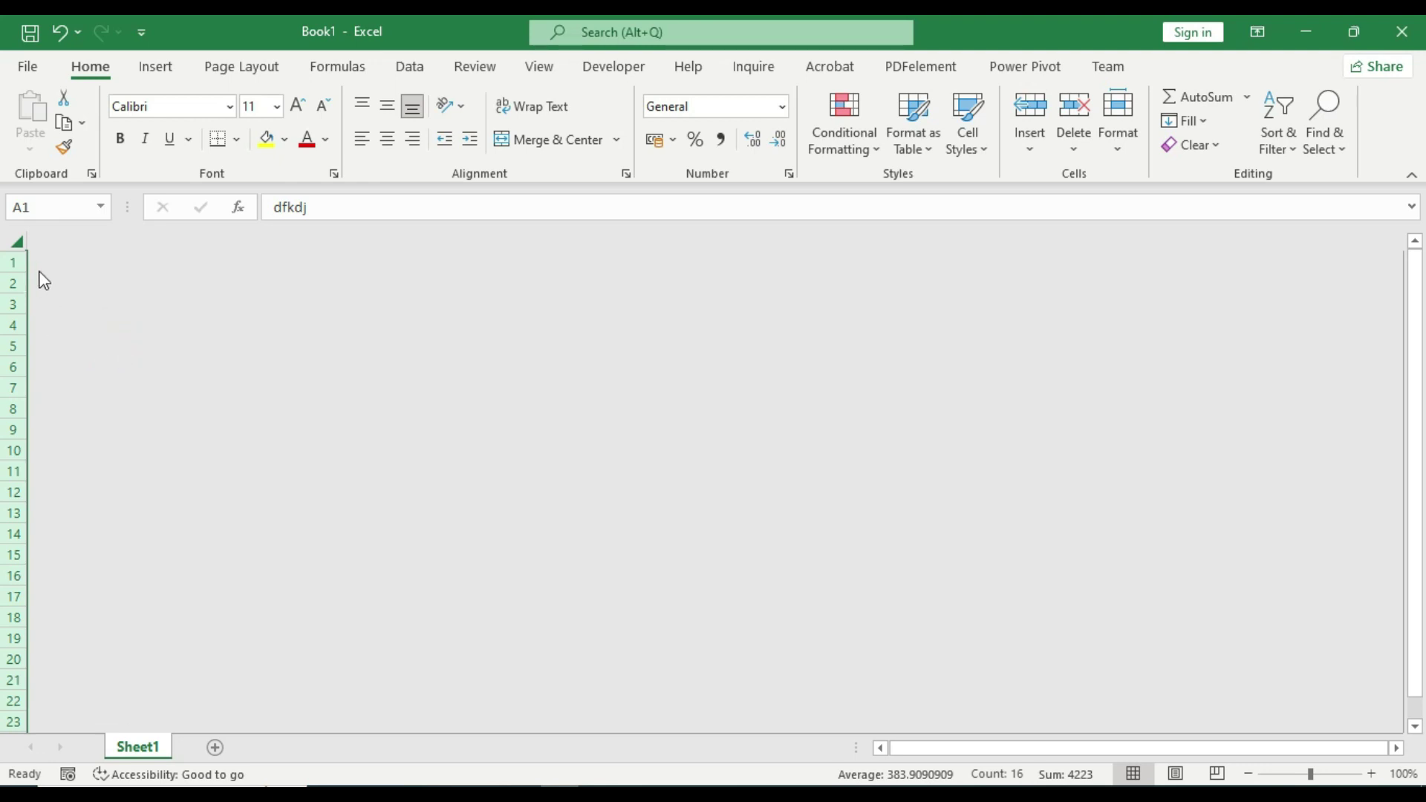
- Unhide all the hidden columns of the sheet
click(58, 270)
right_click(31, 242)
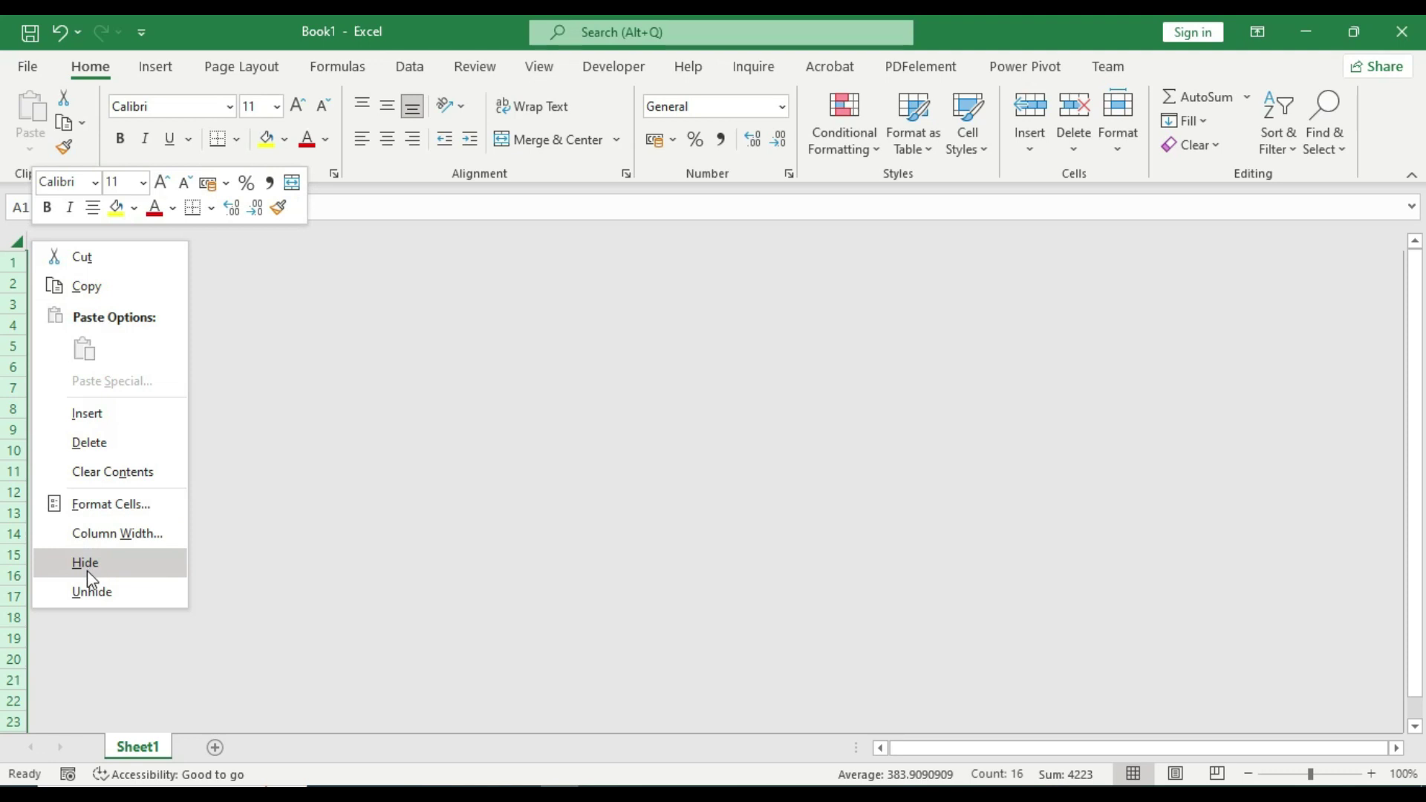
click(92, 590)
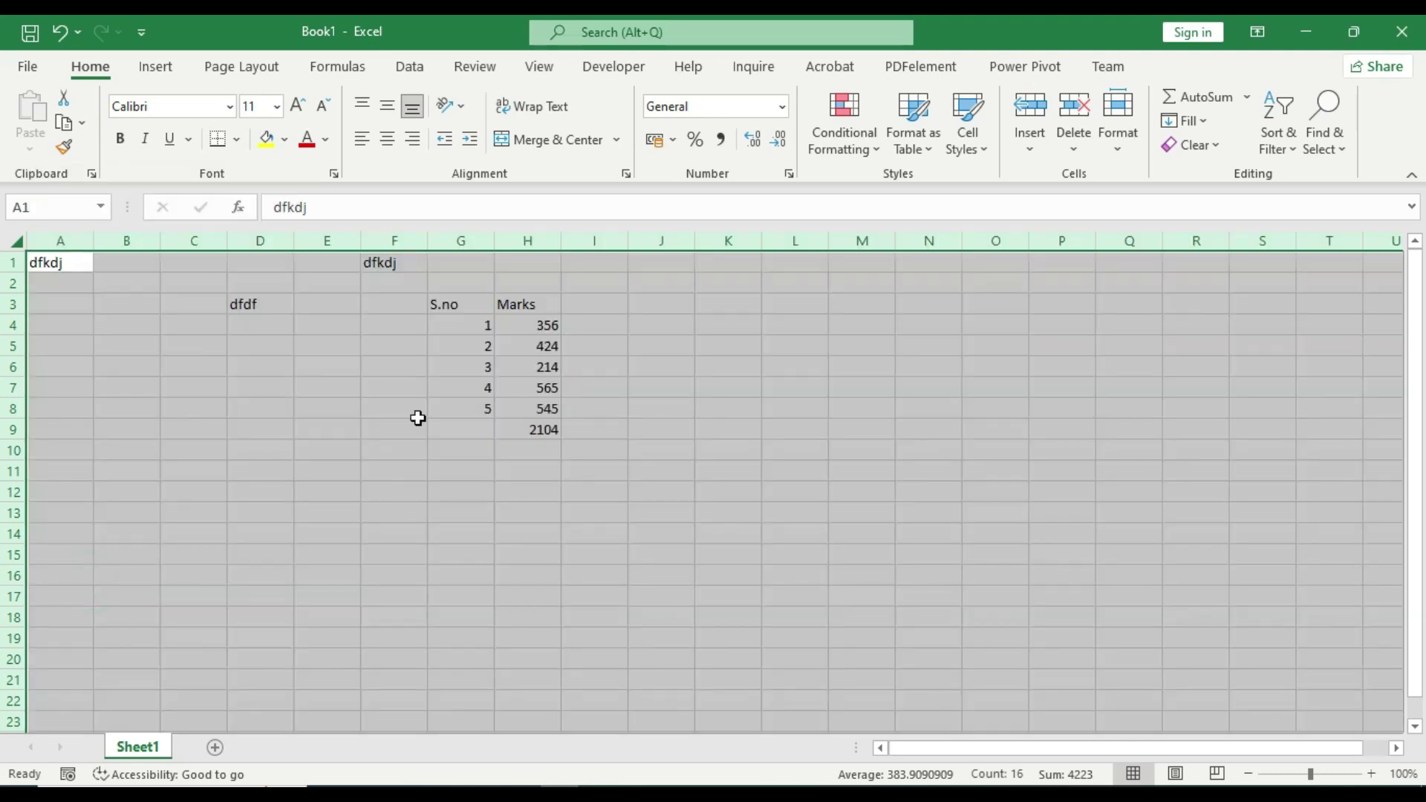
- Move along row 1 past F1 to H1 and on to the sheet's last column, and return to cell A1
key(ctrl+Right)
key(Right)
key(Right)
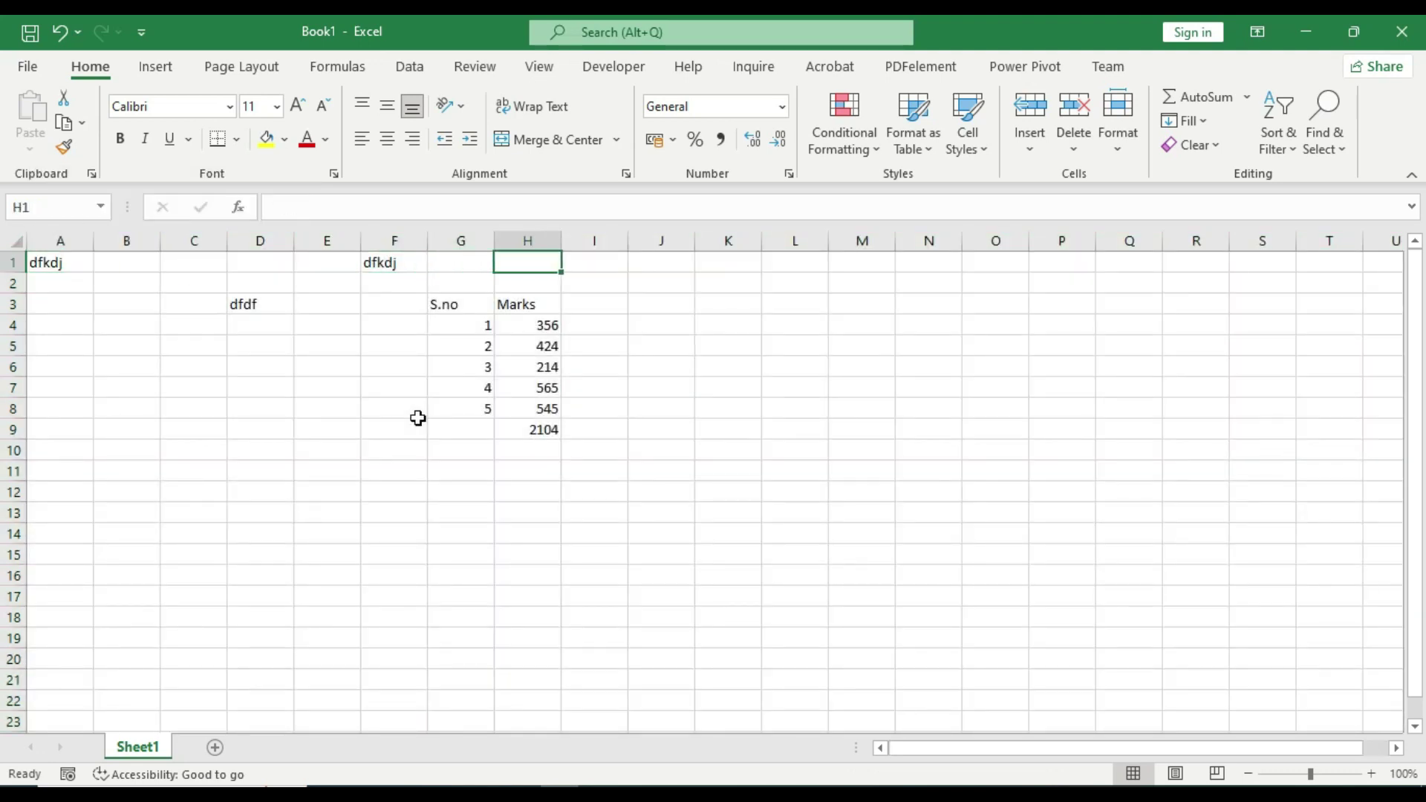
key(ctrl+Right)
key(ctrl+Home)
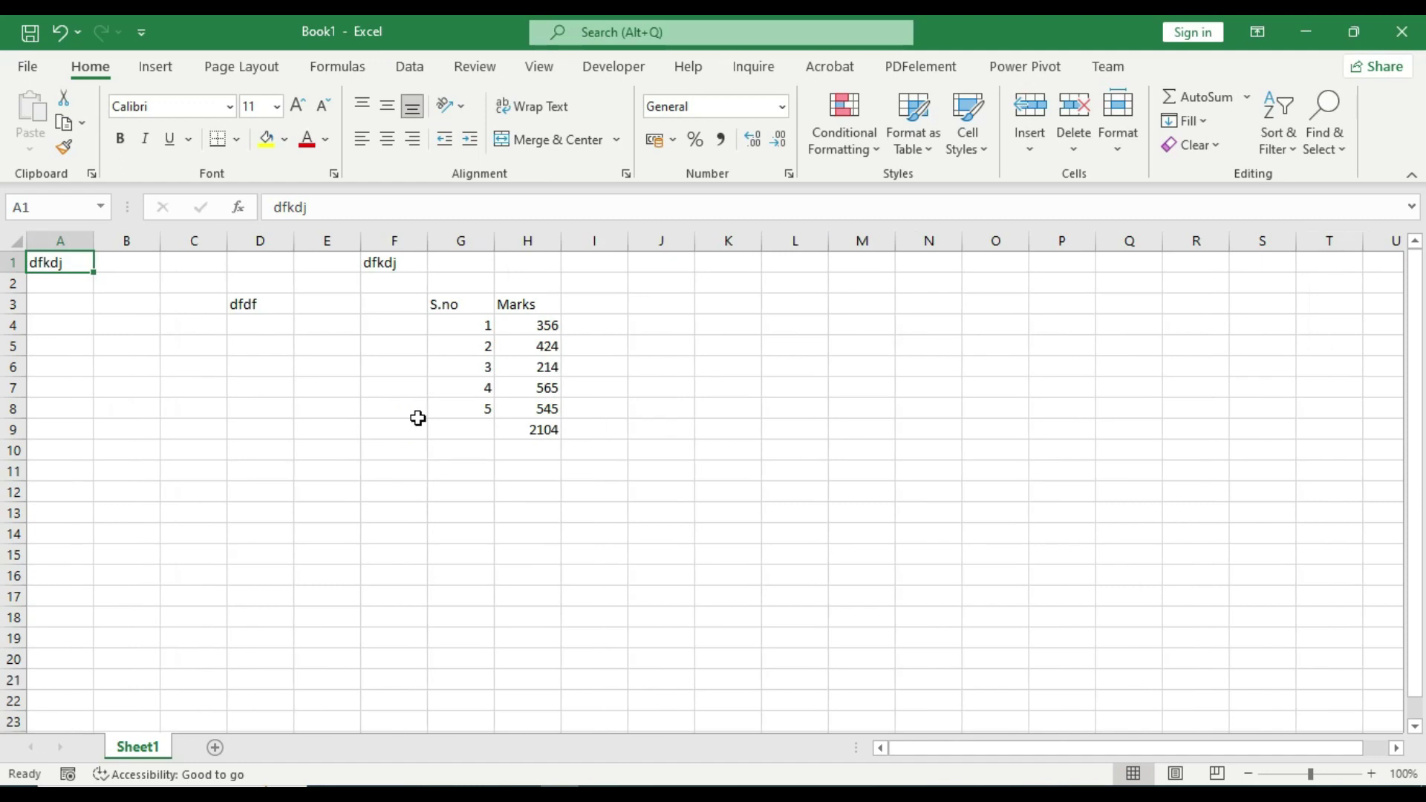